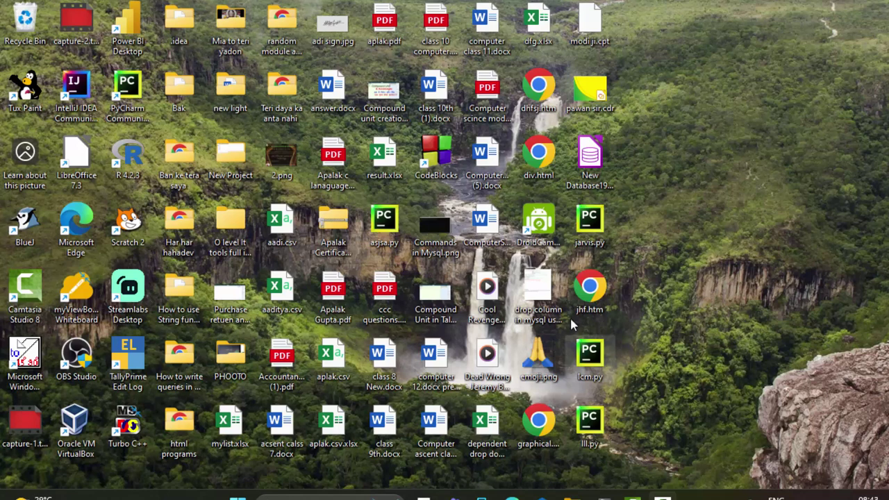
- Refresh the desktop, then search for Access and open the recent Database317.accdb
right_click(722, 113)
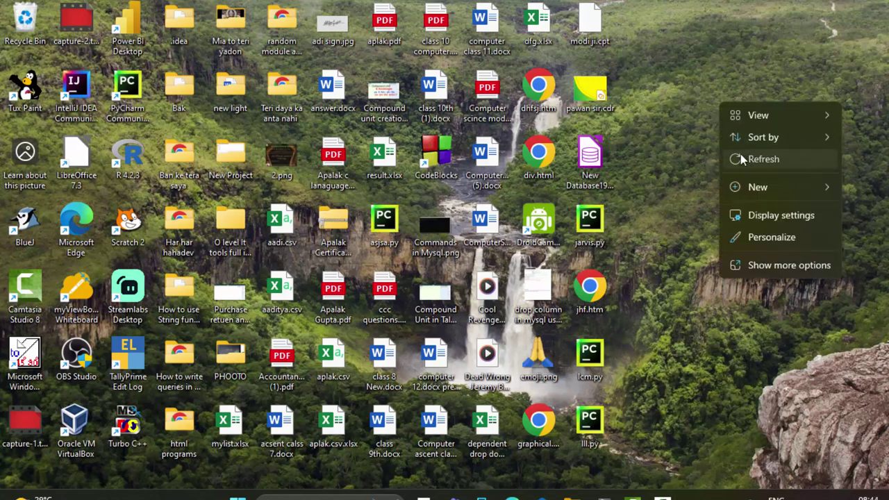
click(741, 154)
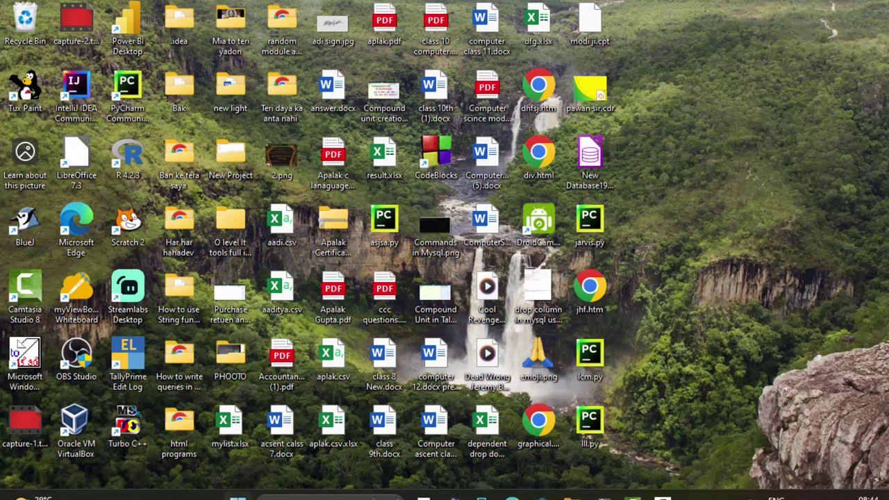
click(238, 498)
text(access)
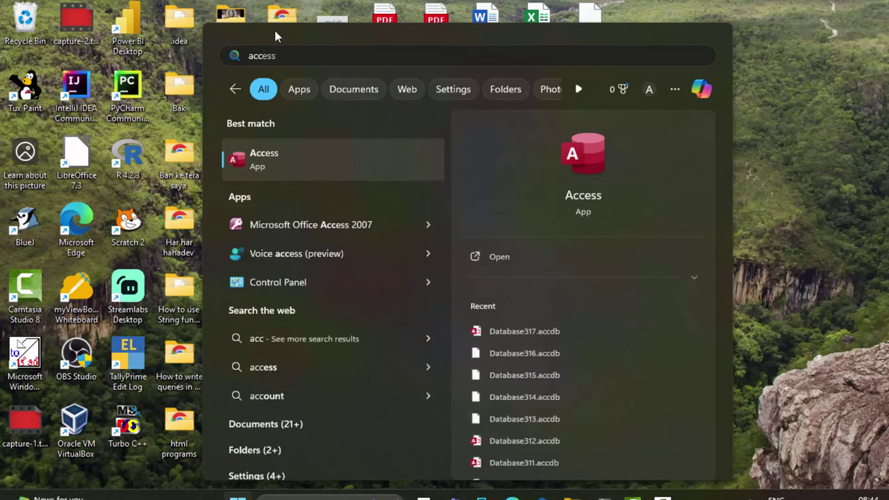
click(572, 338)
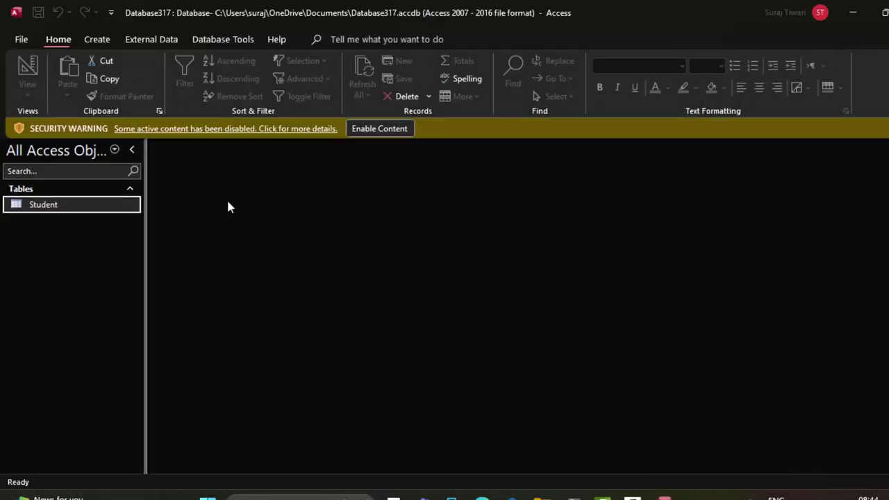
- Enable the database content, open the Student table and start a new record for Abhishek
click(377, 128)
double_click(45, 183)
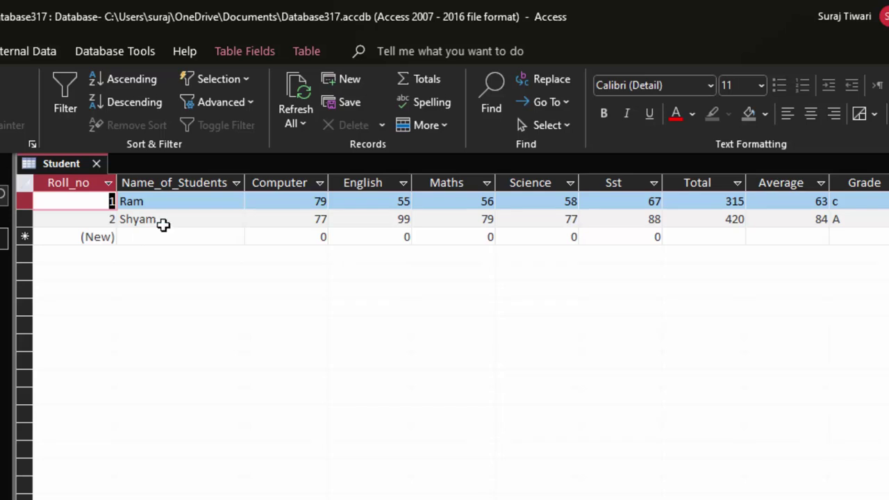
click(149, 238)
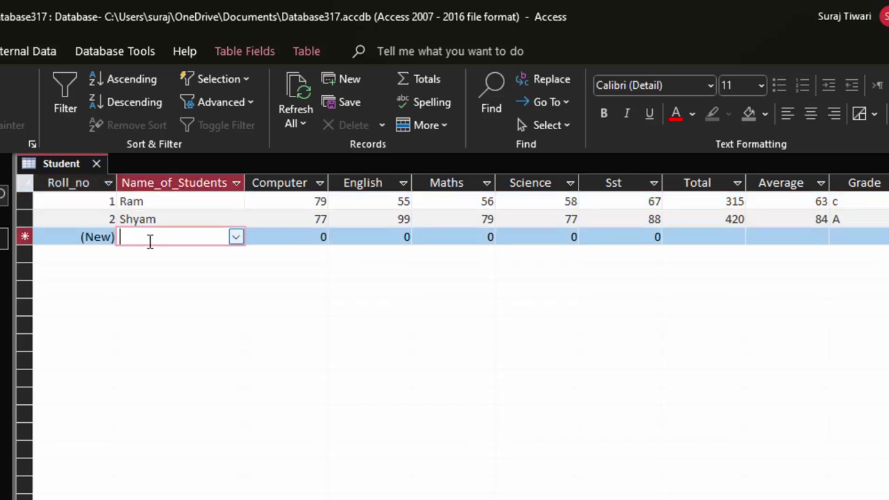
click(236, 238)
click(208, 287)
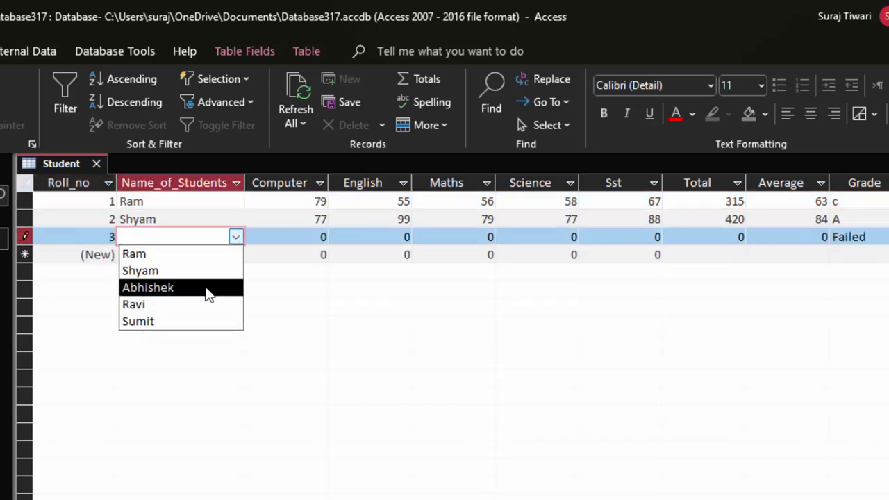
- Enter Abhishek's marks 77, 55, 77, 87 and 44 for Computer through Sst
click(302, 236)
key(BackSpace)
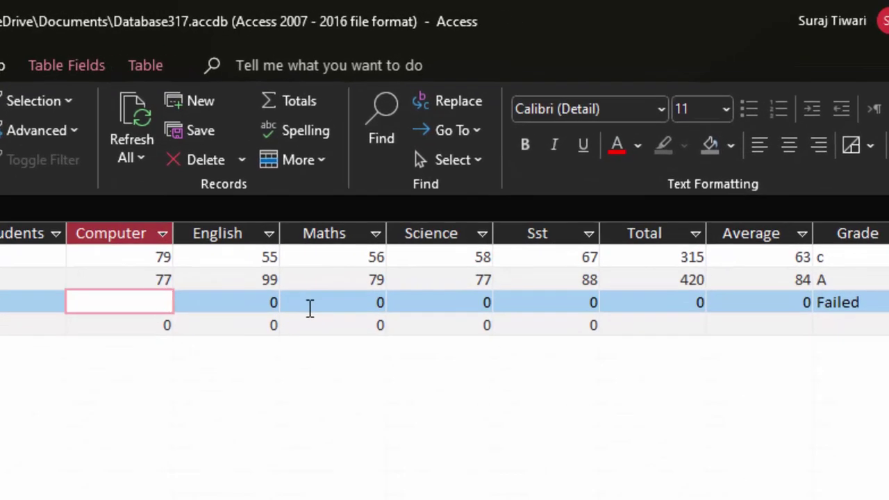
text(77)
key(Tab)
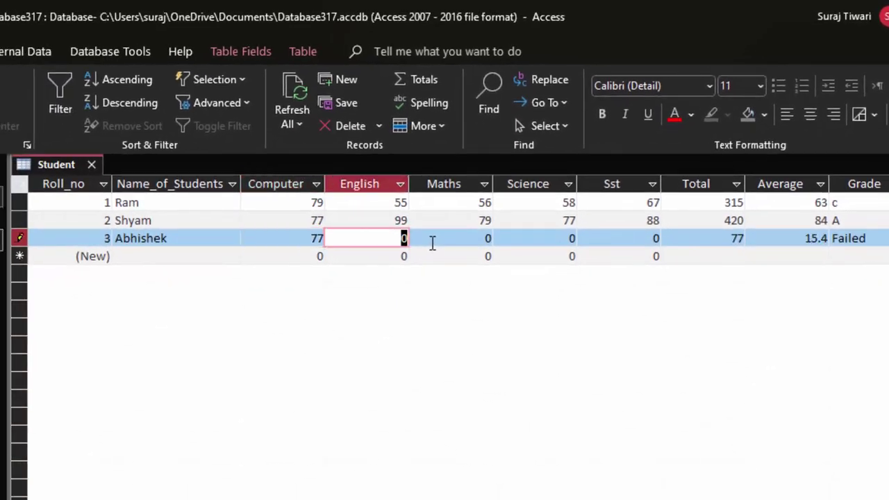
text(55)
key(Tab)
text(77)
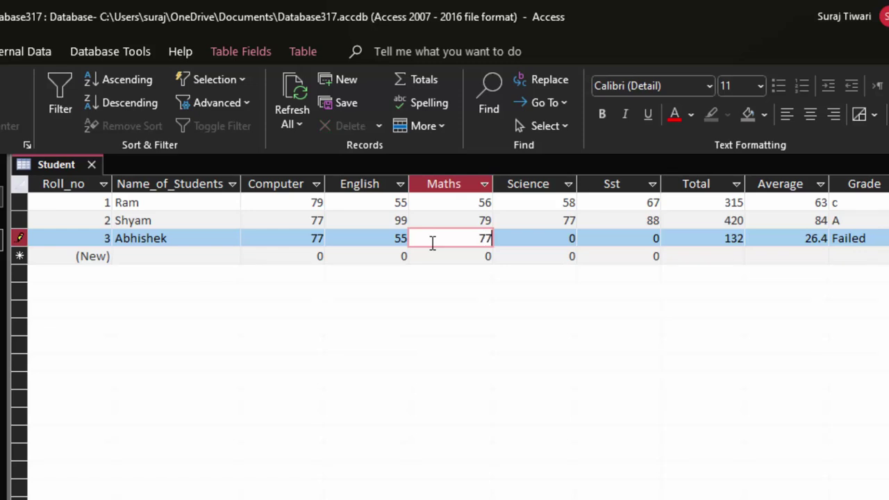
key(Tab)
text(87)
key(Tab)
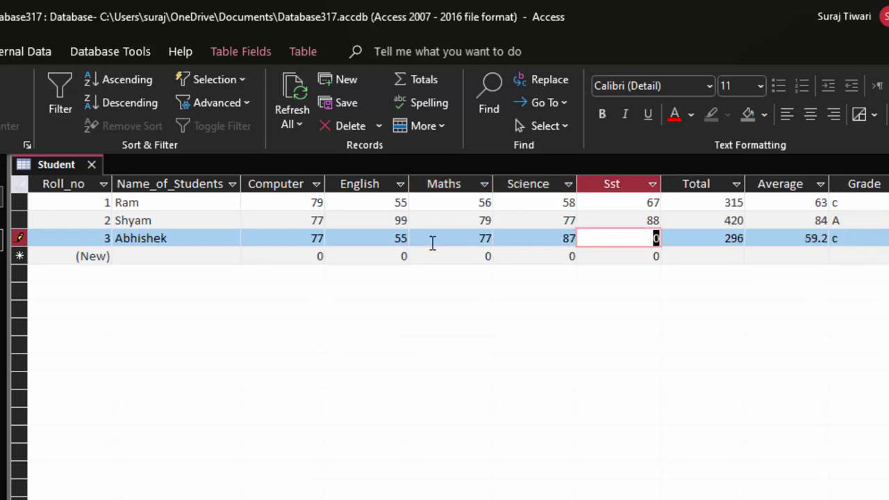
text(44)
key(Tab)
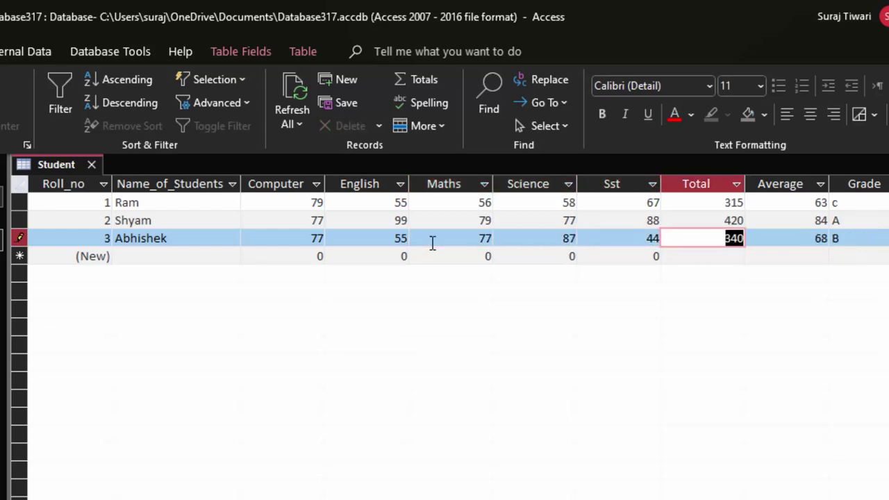
key(Tab)
key(Tab)
key(Tab)
key(Tab)
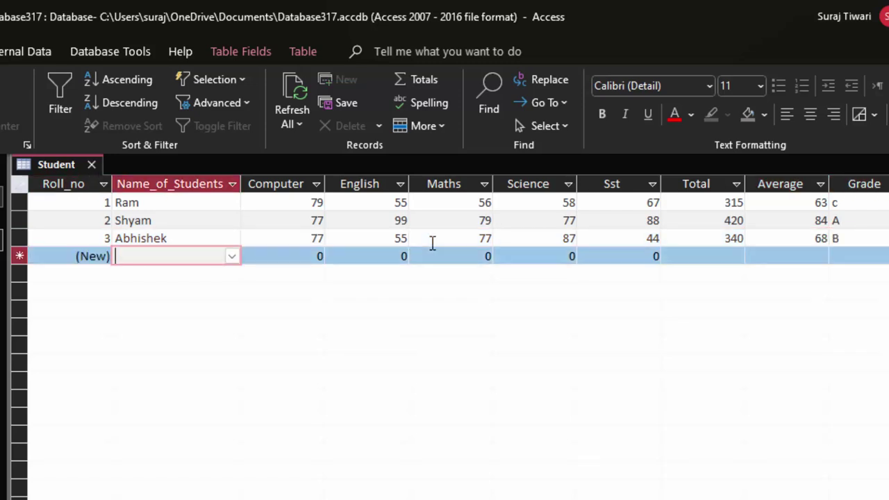
- Choose Ravi as the student name for the fourth record
click(232, 256)
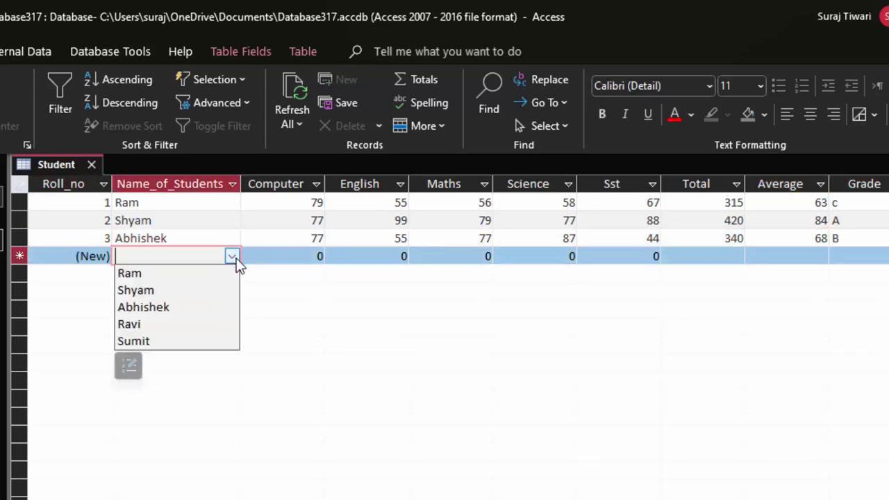
click(186, 324)
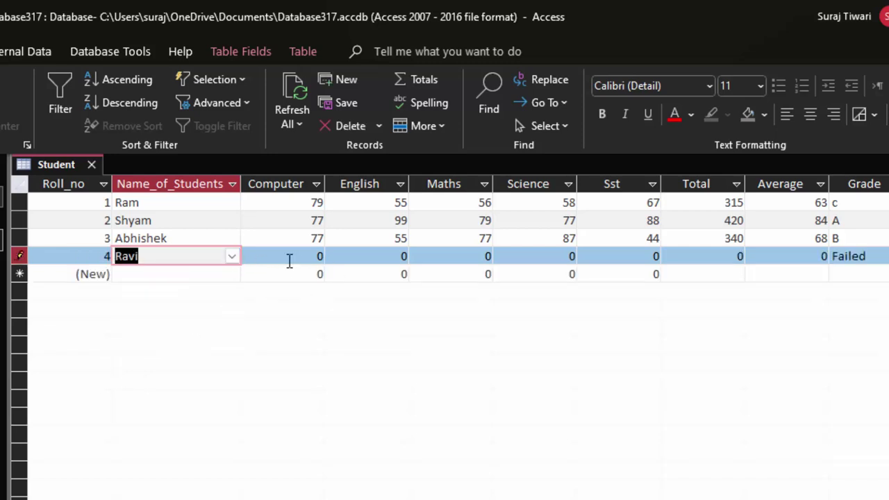
key(Tab)
key(BackSpace)
text(98)
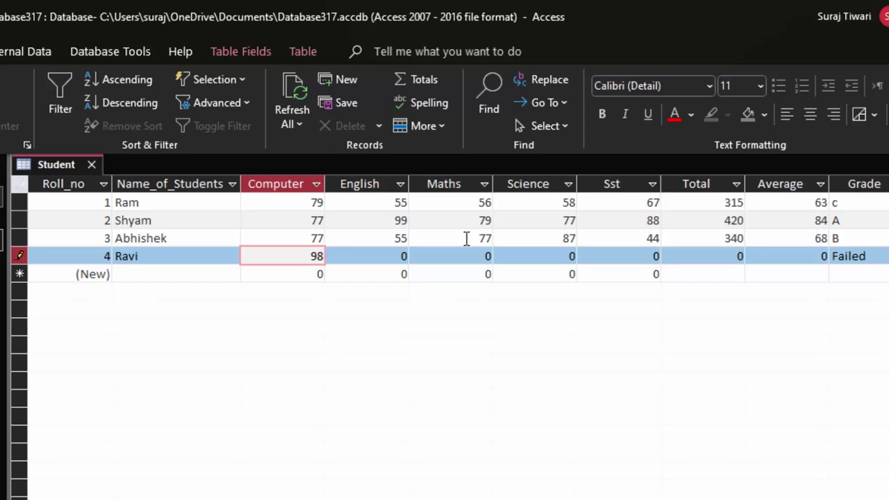
- Enter Ravi's marks 98, 55, 33, 55 and 55, giving a Total of 296
key(Tab)
text(55)
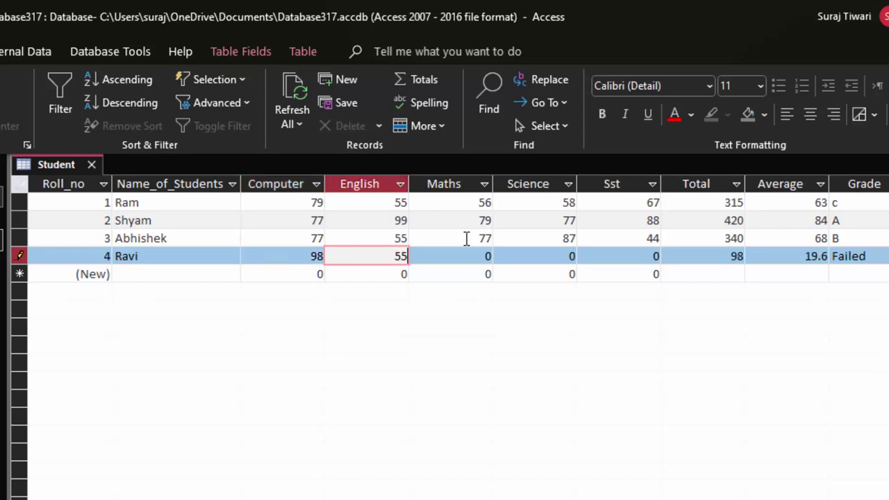
key(Tab)
text(3)
key(Tab)
text(5)
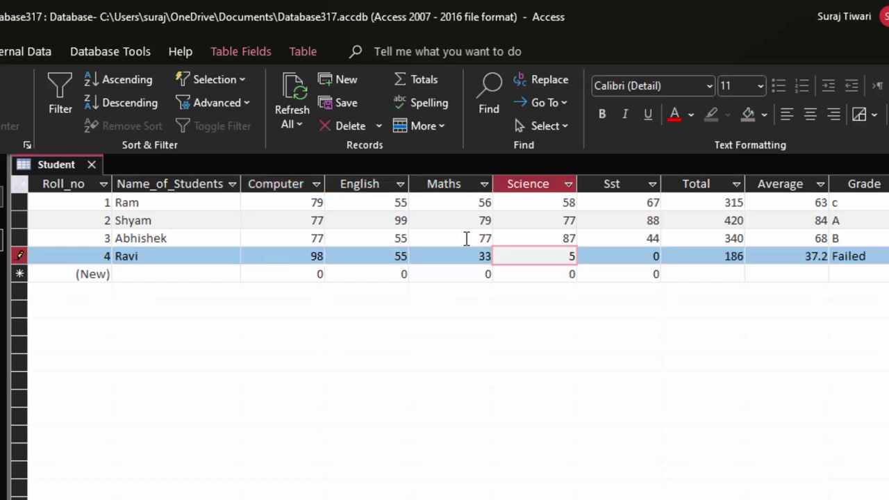
text(5q6)
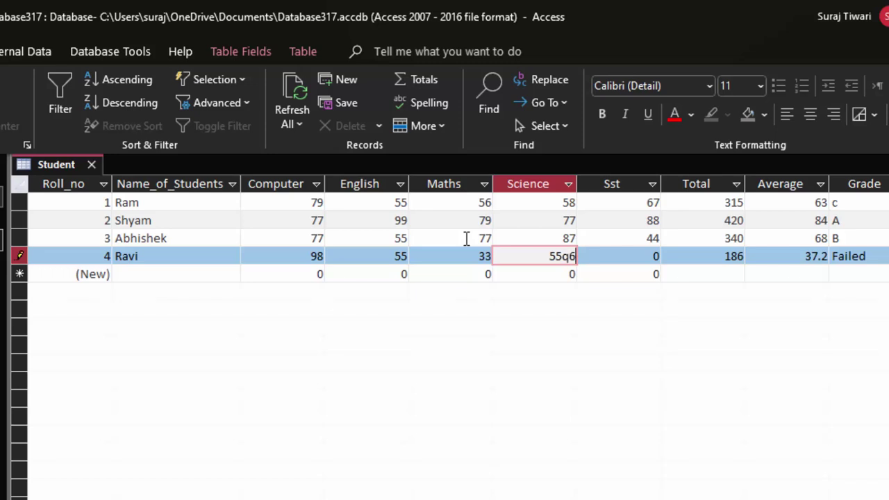
key(BackSpace)
key(BackSpace)
key(Tab)
text(5)
key(Tab)
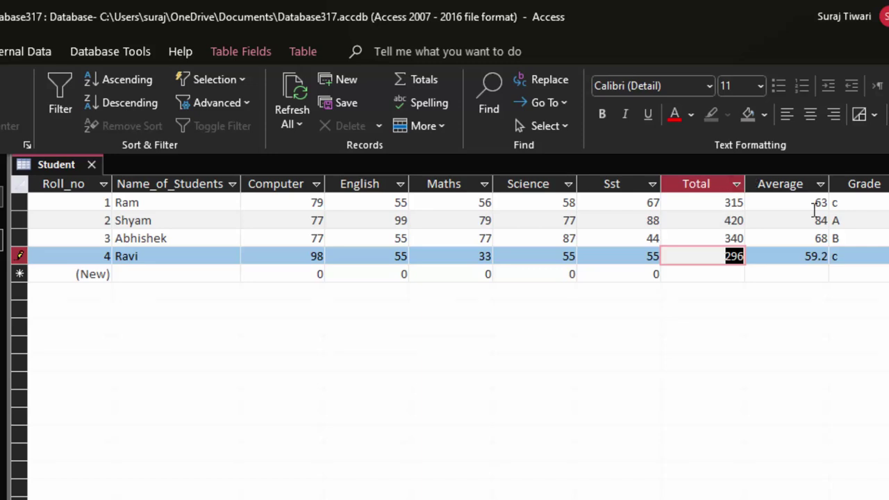
- Close the Student table and create a new query design, switching it to SQL view
click(92, 165)
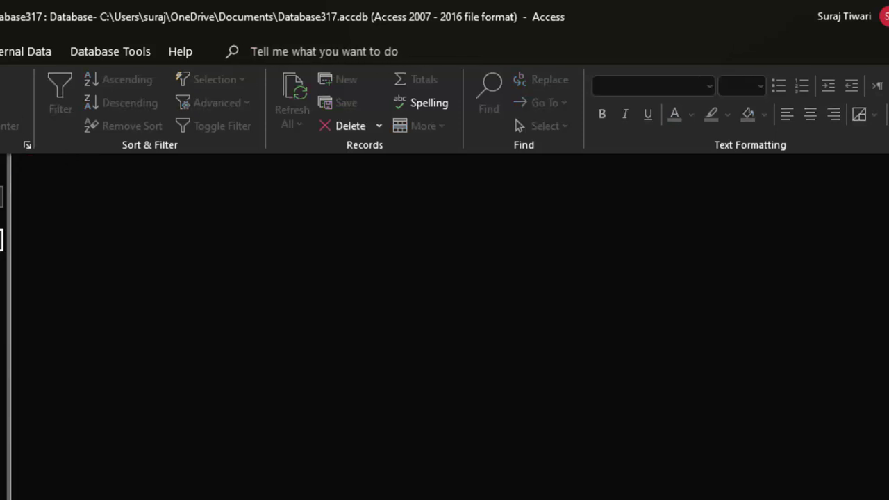
click(4, 51)
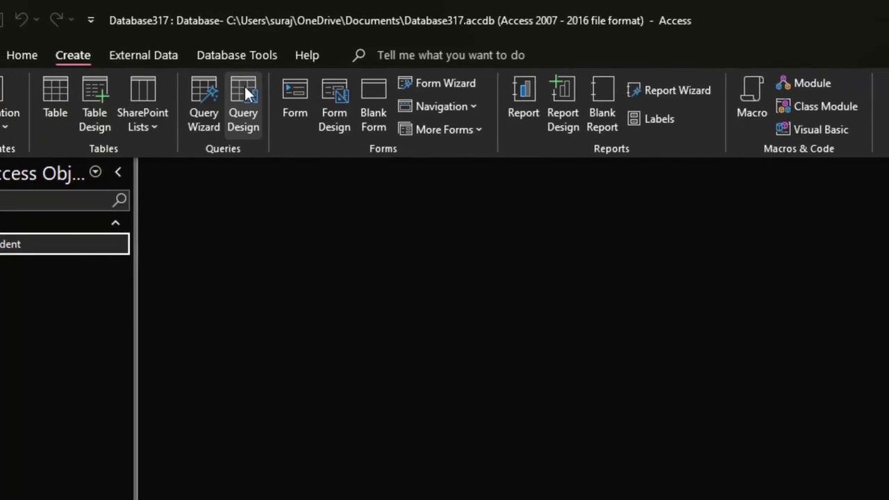
click(244, 84)
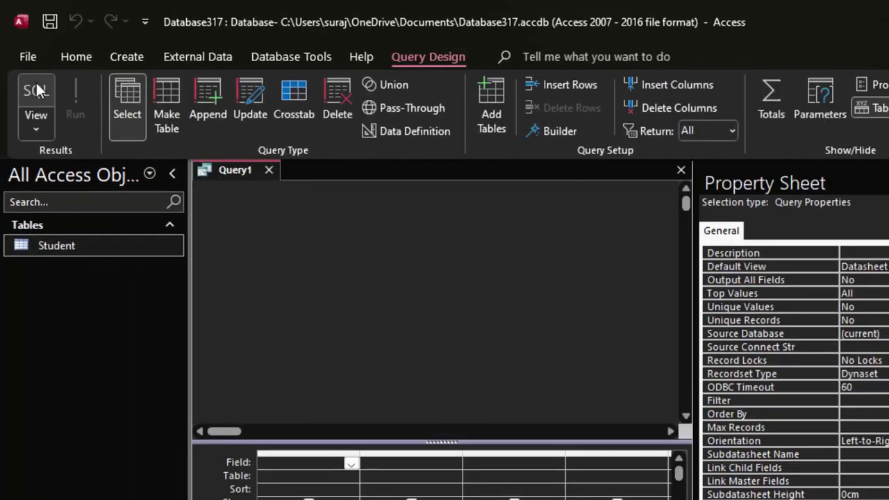
click(38, 90)
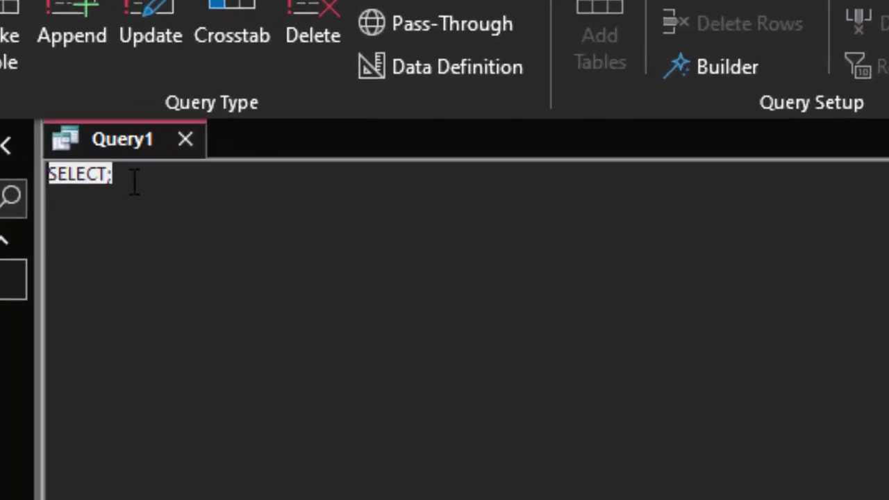
click(134, 182)
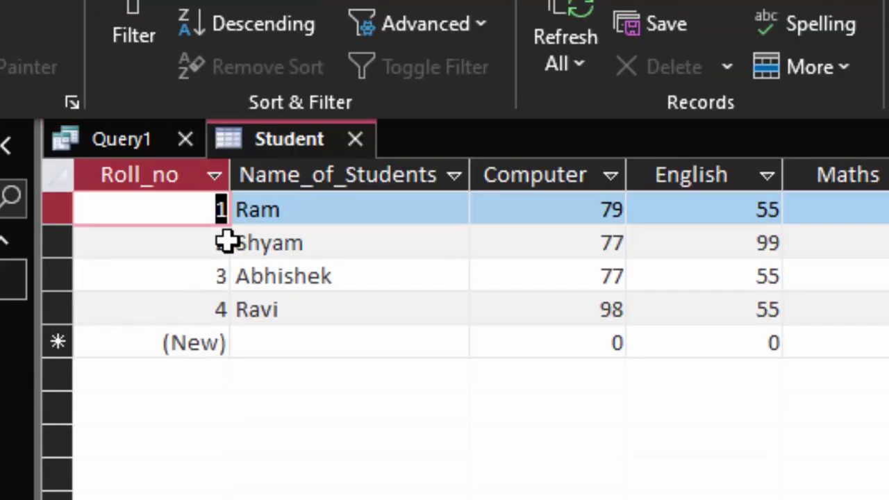
- Sort the Student table by Name_of_Students descending: Shyam, Ravi, Ram, Abhishek
click(284, 209)
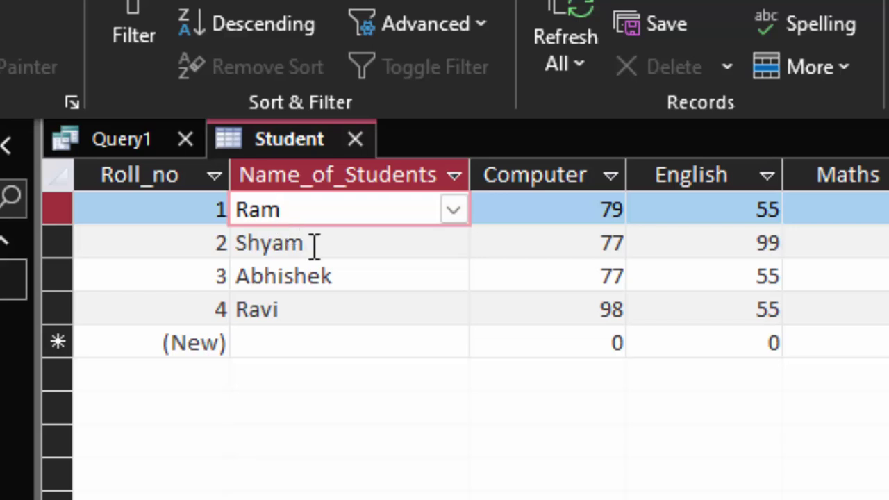
click(314, 247)
click(333, 283)
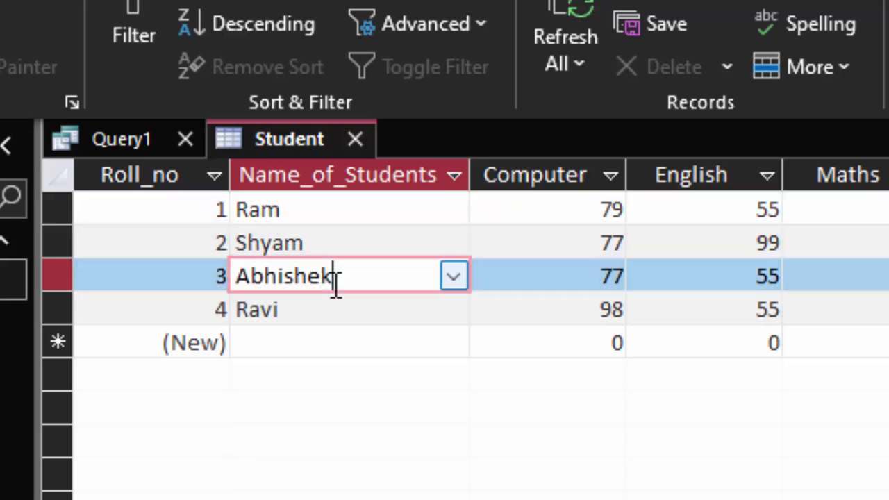
click(296, 314)
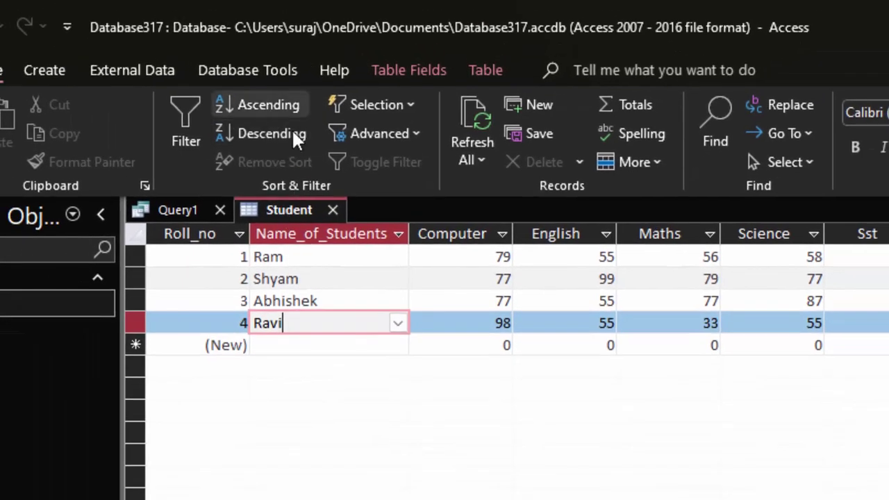
click(325, 235)
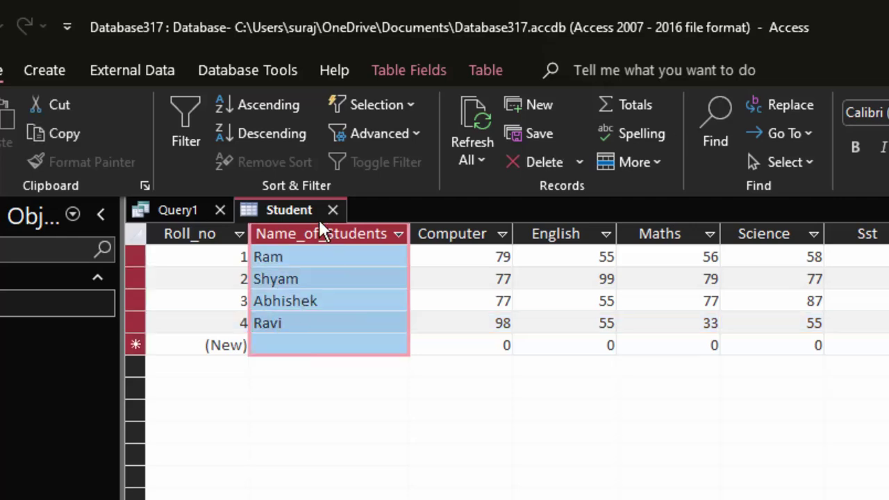
click(265, 105)
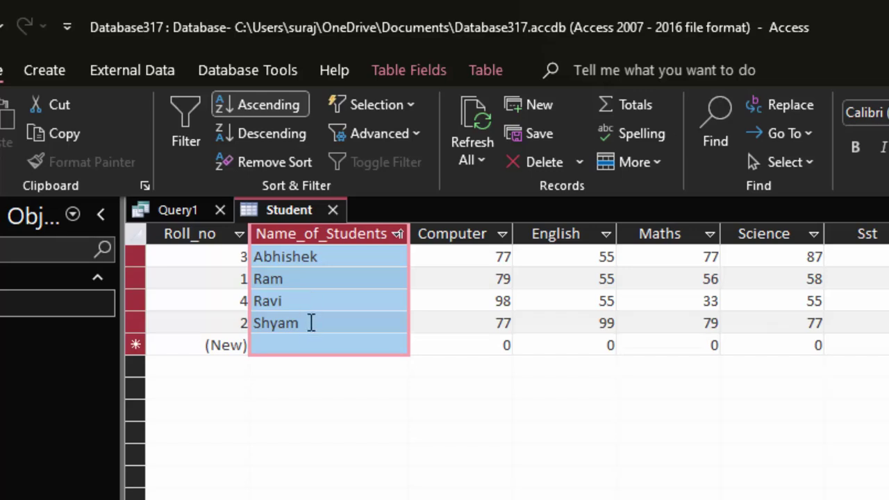
click(265, 132)
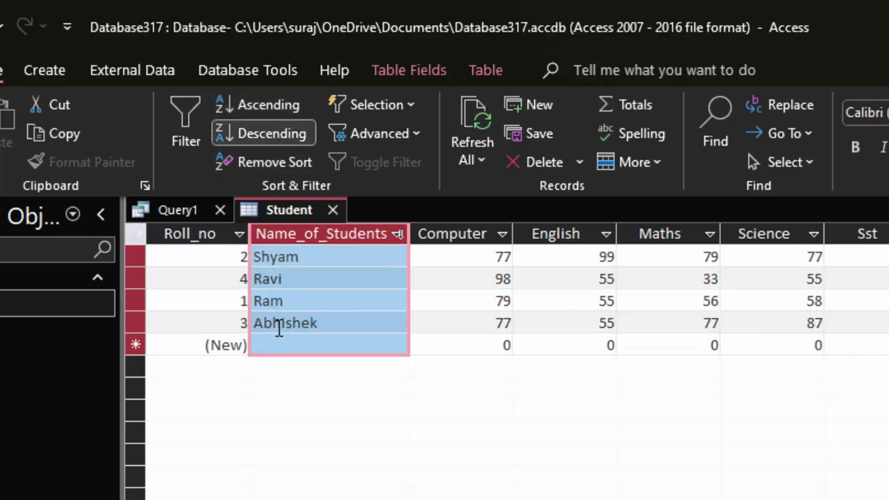
click(293, 343)
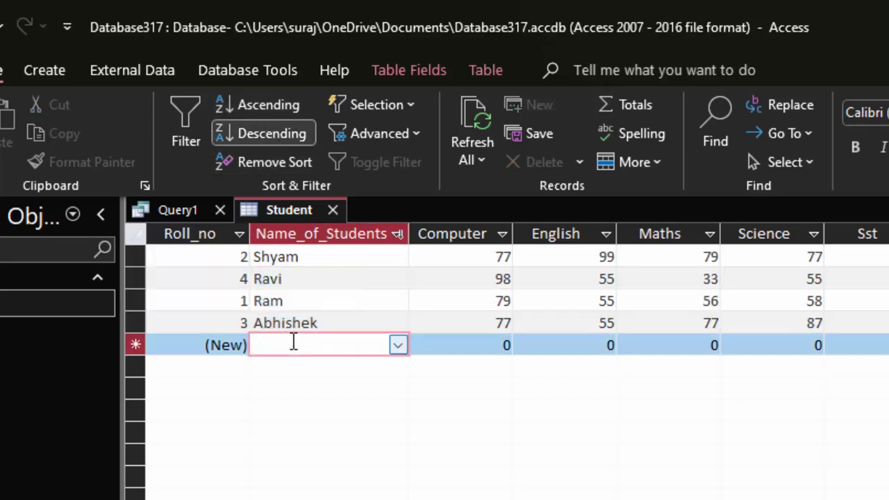
- Pick Sumit as the student name in the (New) row
click(398, 347)
click(324, 453)
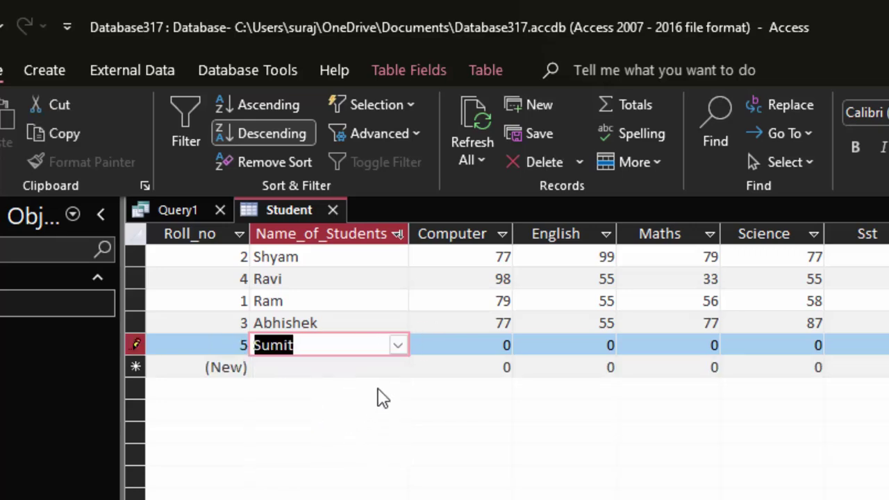
drag(461, 347, 535, 357)
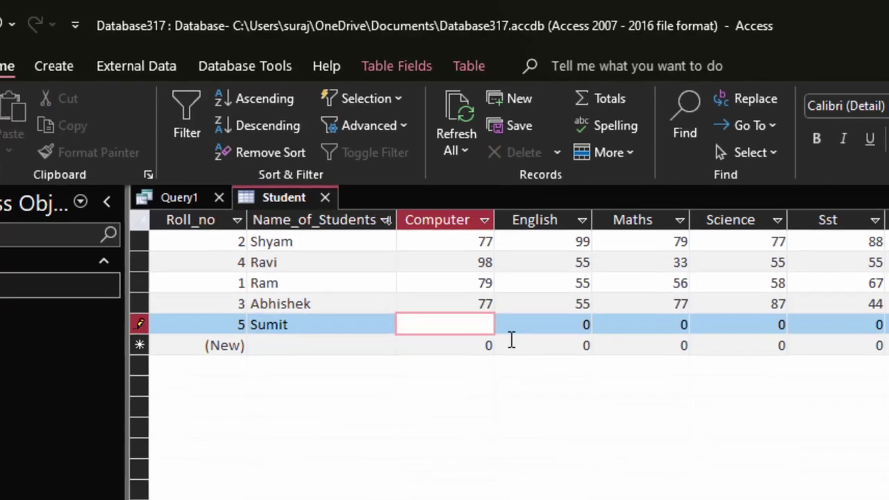
- Enter Sumit's marks 88, 55, 66, 54 and 68 for Computer through Sst
text(88)
key(Tab)
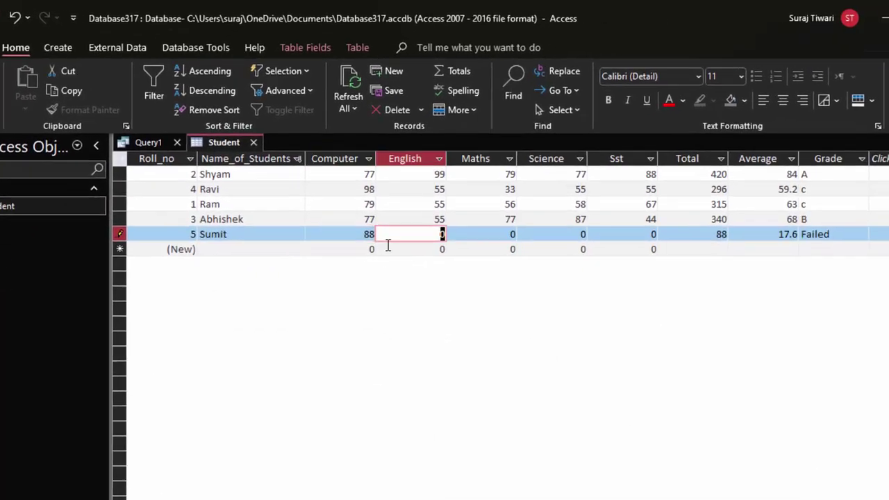
text(5)
text(5)
key(Tab)
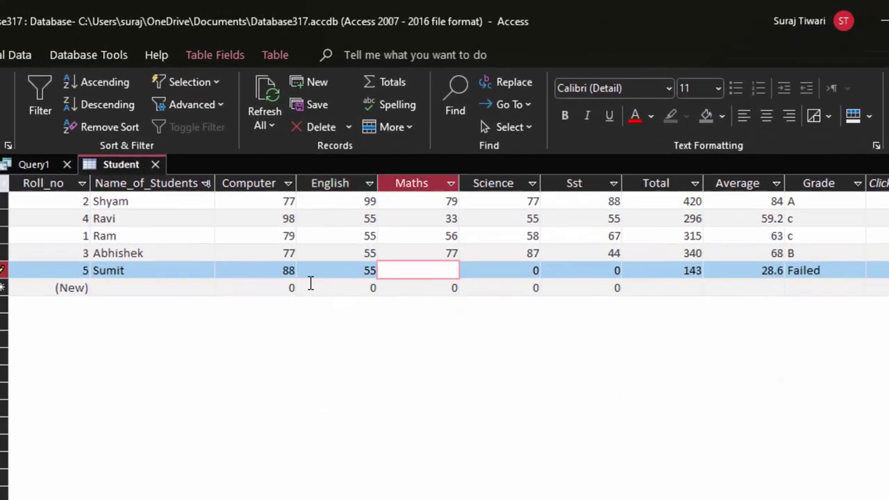
text(66)
key(Tab)
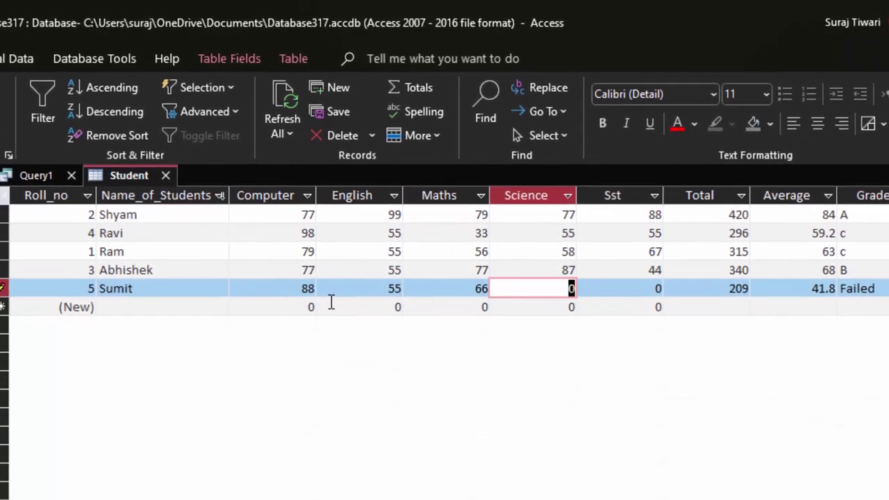
text(54)
key(Tab)
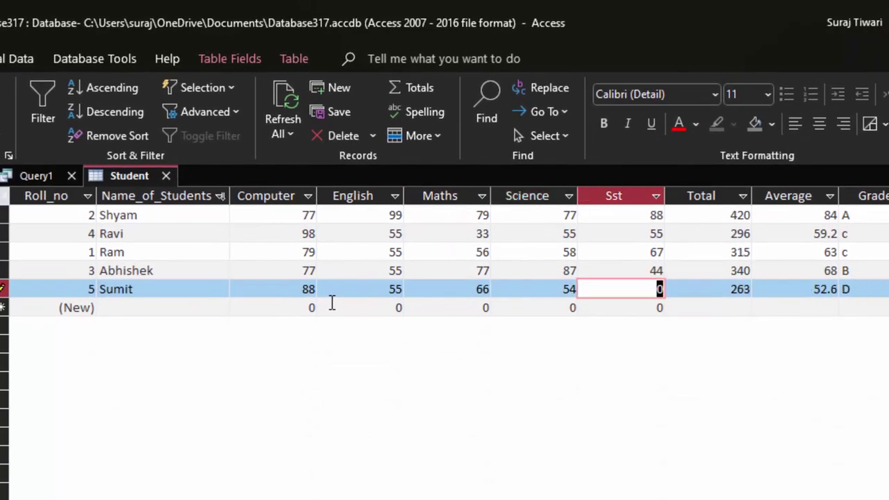
text(68)
key(Tab)
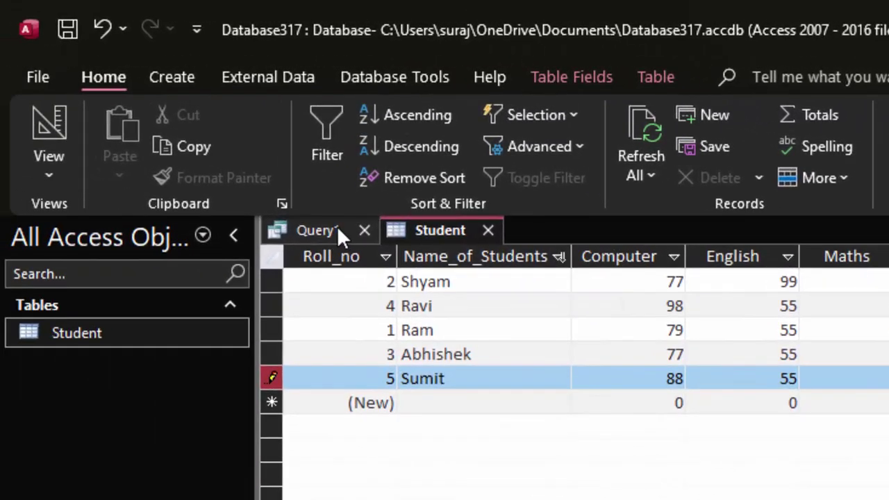
- Save the query under the default name Query1
right_click(341, 235)
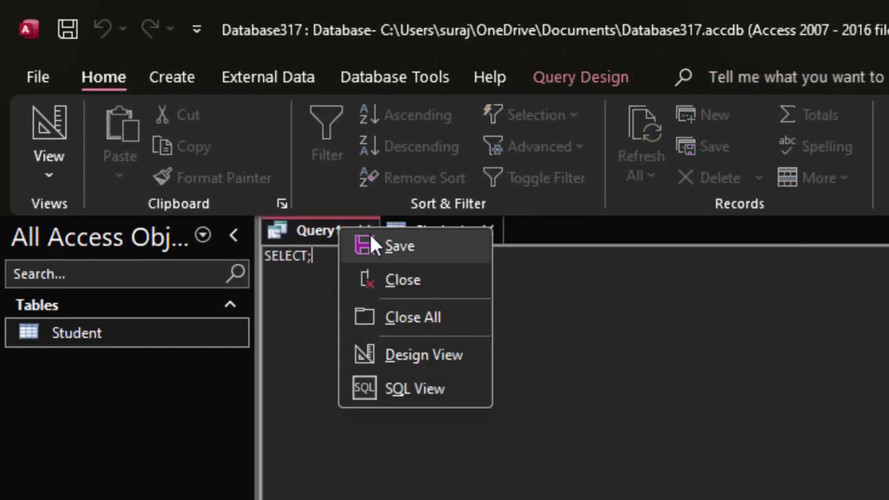
click(360, 246)
key(Return)
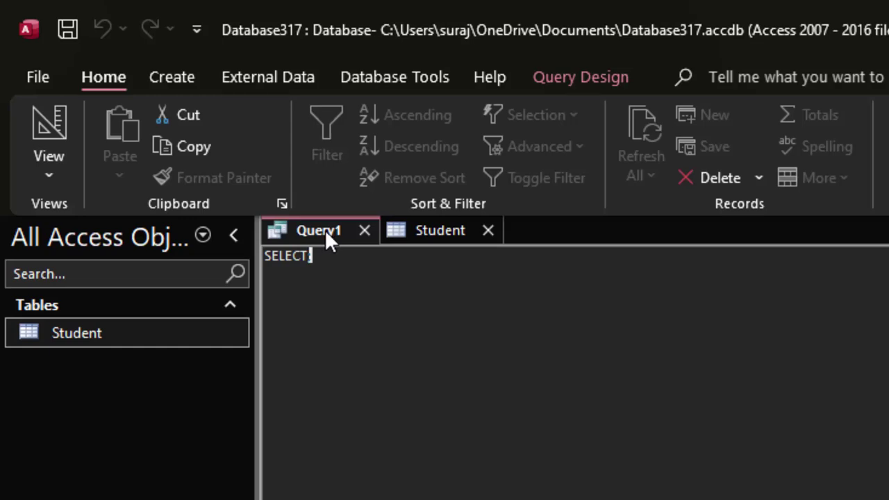
- Delete the semicolon after SELECT and widen the Student table's Name_of_Students column
right_click(322, 231)
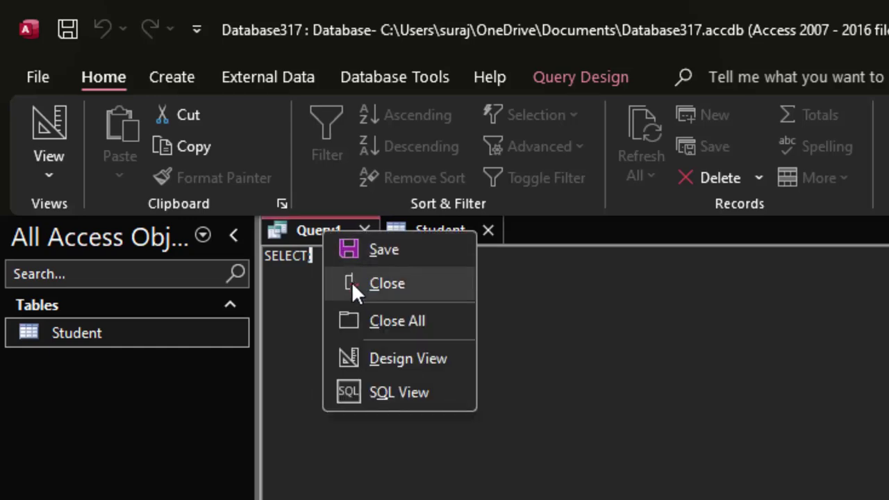
click(275, 407)
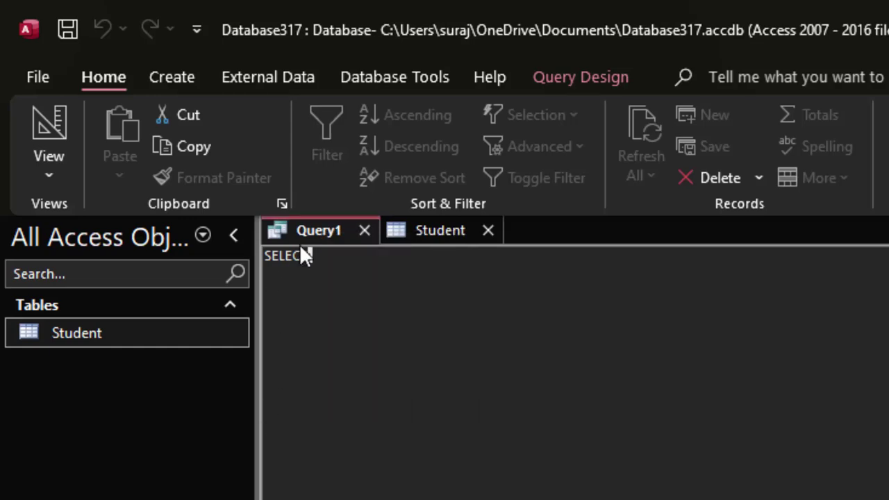
click(340, 267)
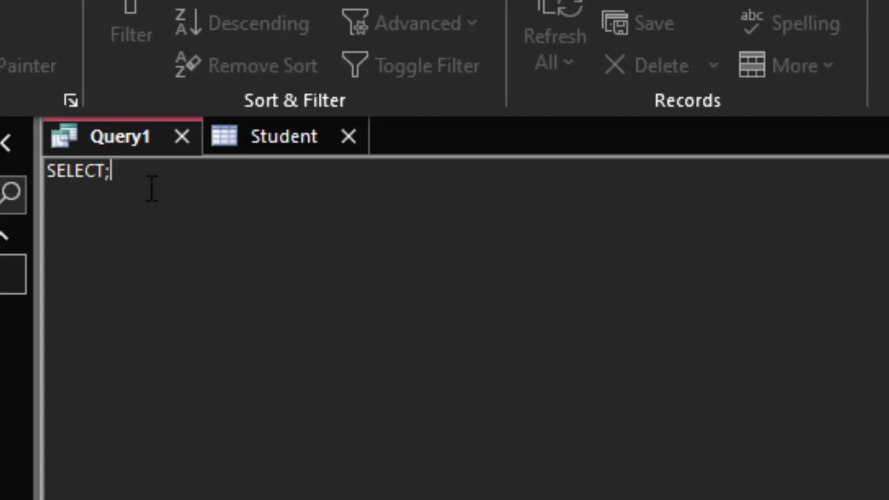
key(BackSpace)
click(285, 137)
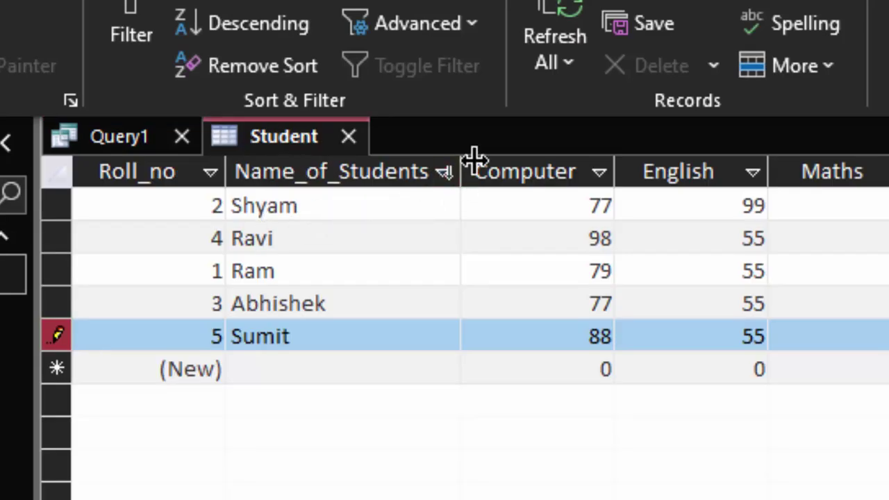
drag(461, 170, 560, 232)
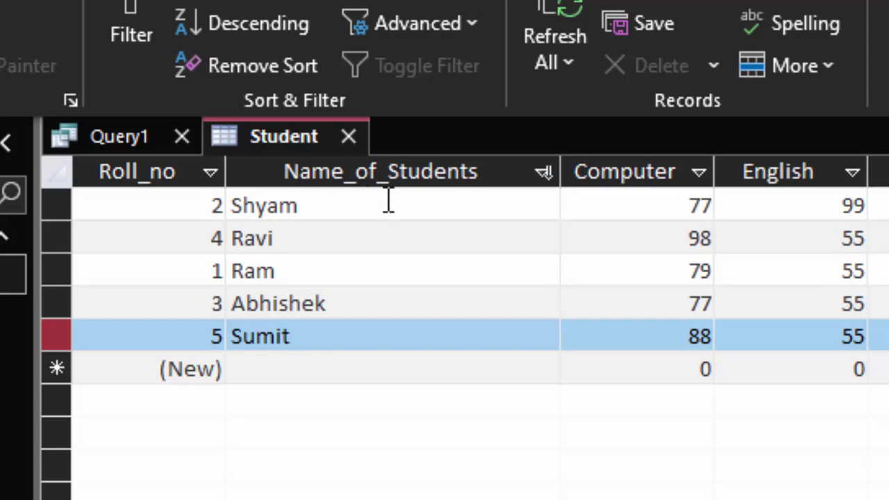
- Write 'SELECT Name_of_Students', then 'from Student' and 'order by' on the next line
click(115, 147)
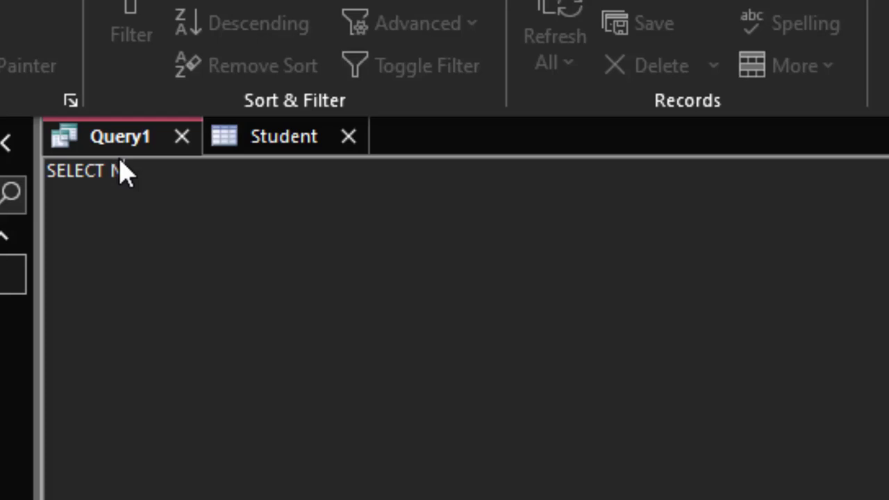
text(am)
key(BackSpace)
key(BackSpace)
text(ame_of)
text(_Stu)
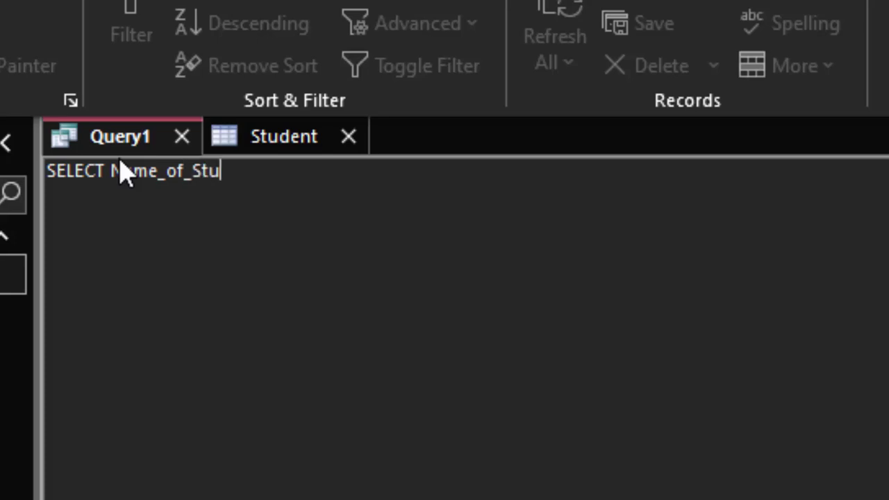
text(dents)
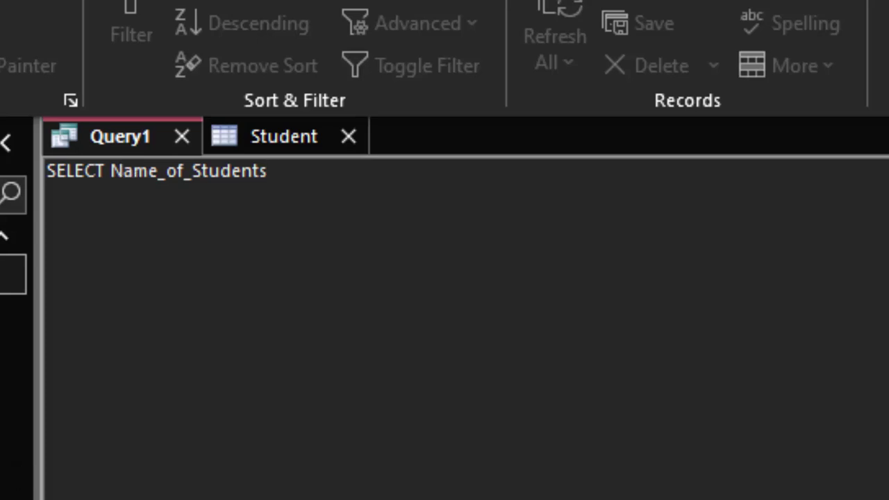
key(Return)
text(fro)
text(m)
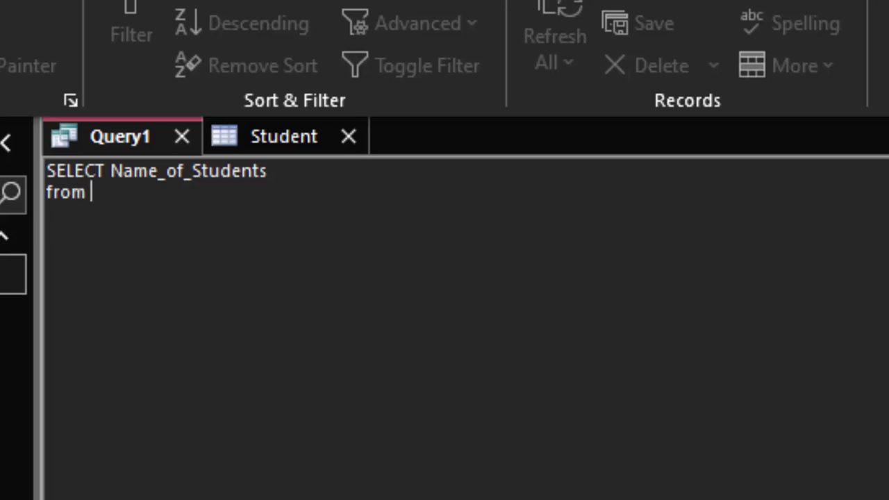
text( Stu)
text(de)
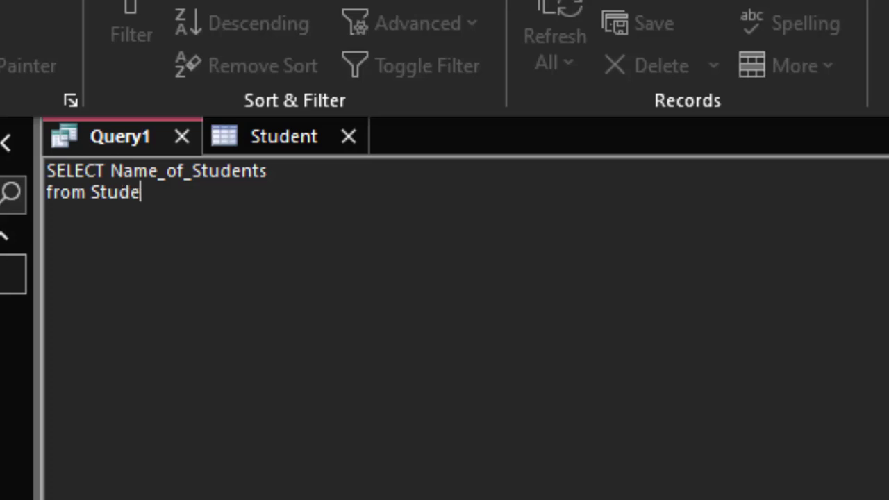
text(nt )
text(order )
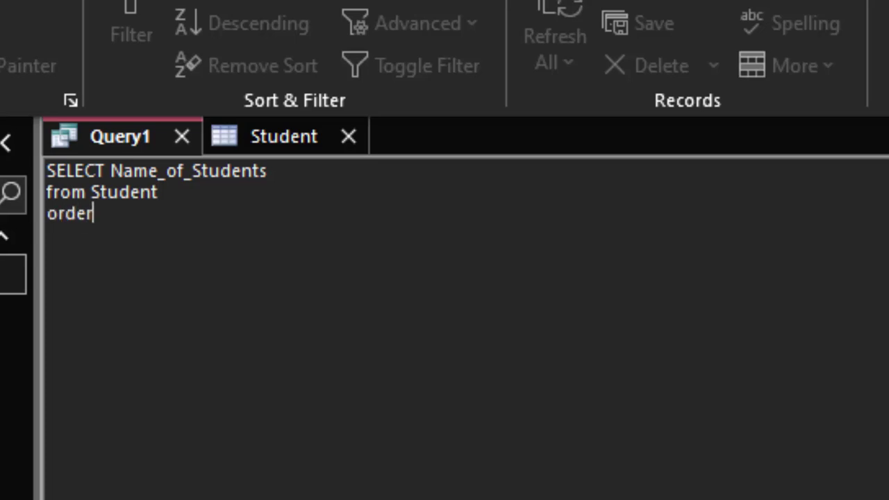
text(by)
- Complete the sort clause as 'order by Name_of_Students asc;'
mouse_move(311, 166)
mouse_down()
mouse_move(103, 182)
mouse_move(111, 171)
mouse_up()
right_click(137, 173)
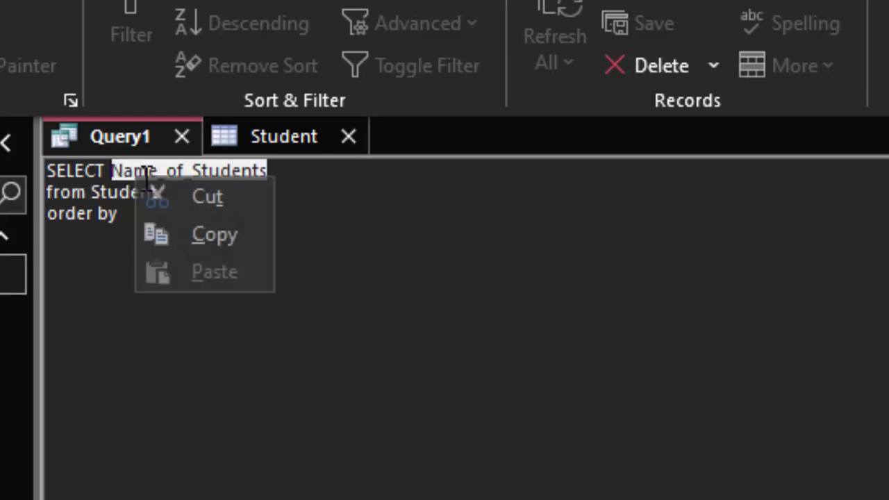
click(214, 234)
click(158, 223)
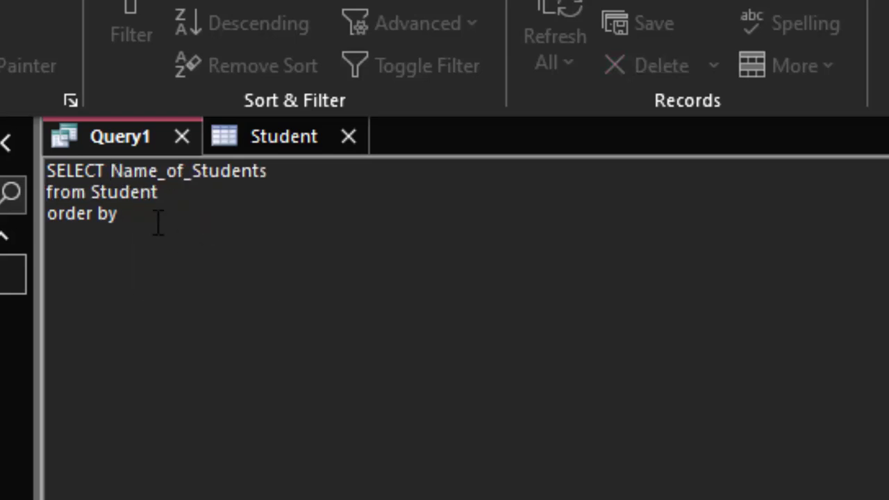
key(ctrl+v)
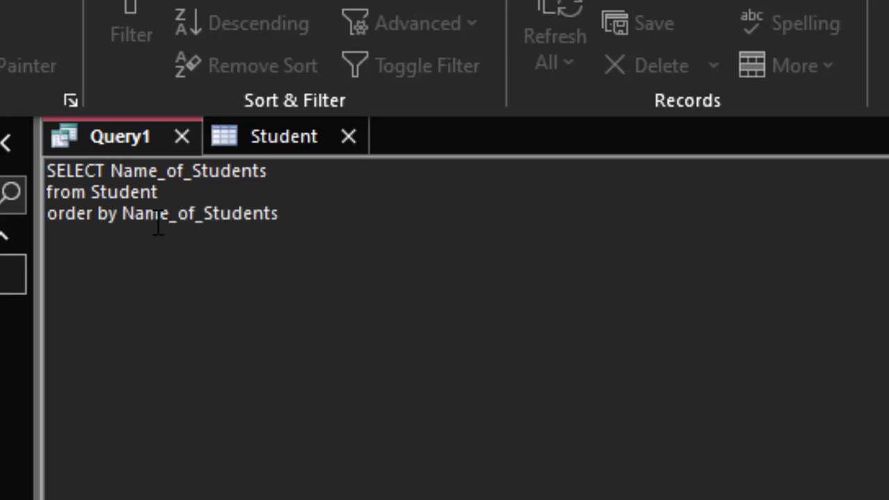
click(288, 146)
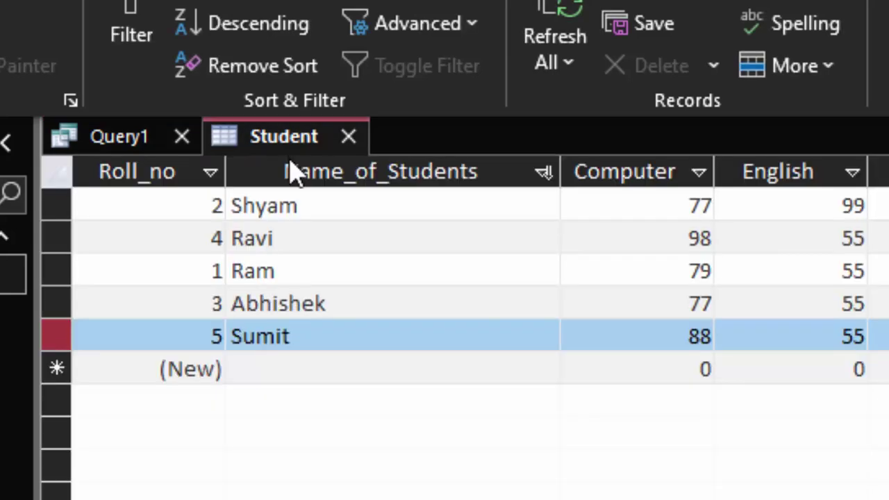
click(139, 143)
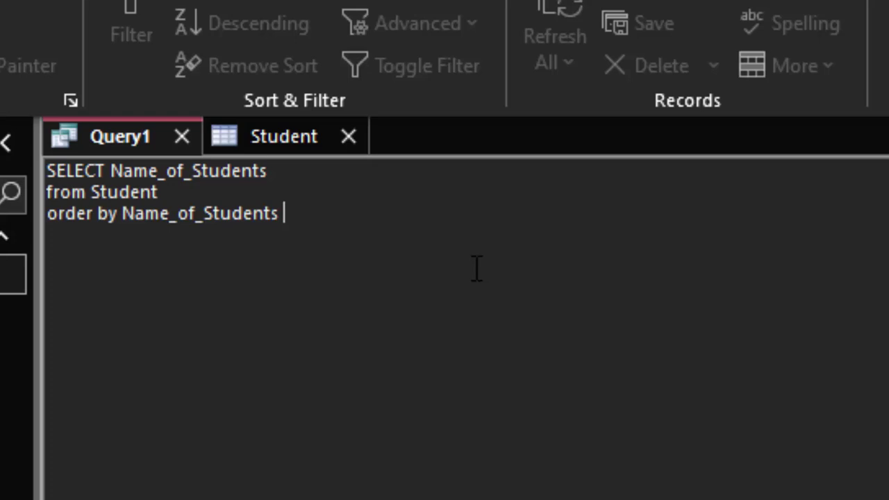
text(asc)
text(;)
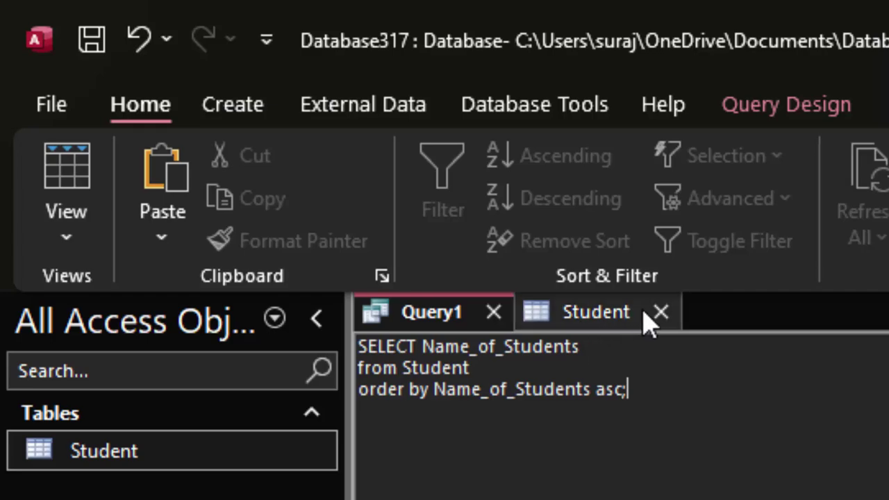
- Close the Student table, answering its save prompt, and select all three SQL lines
click(661, 313)
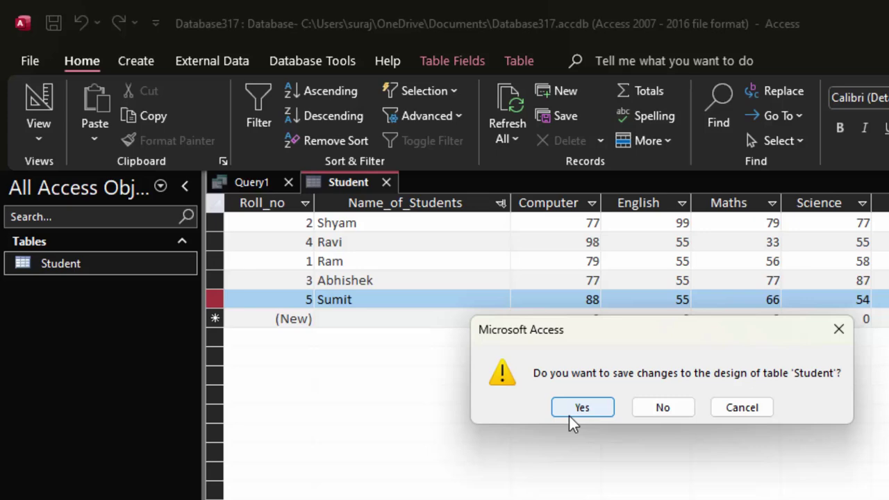
click(581, 408)
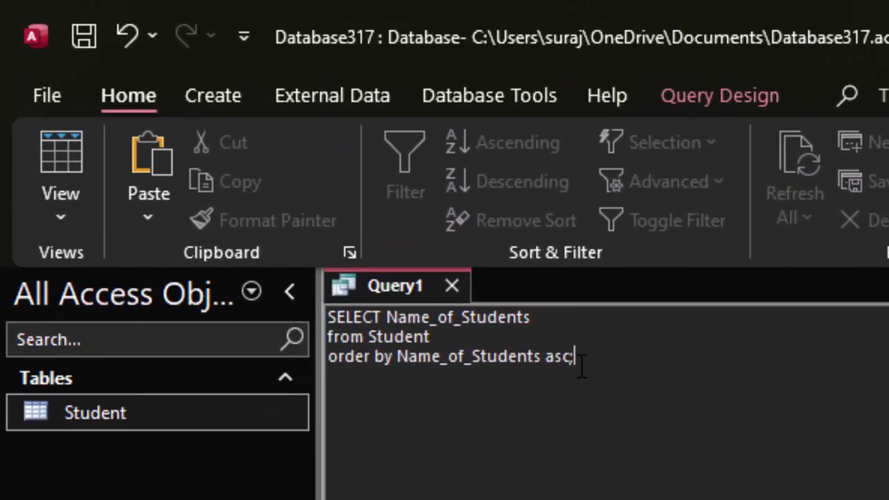
drag(366, 228, 234, 210)
drag(366, 326, 259, 298)
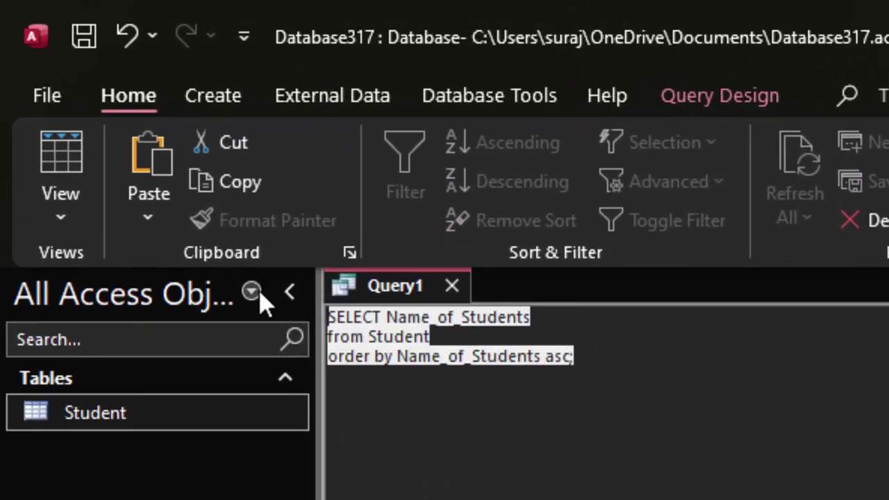
click(701, 95)
- Run the query, check the names Abhishek through Sumit, and return to SQL view
click(119, 167)
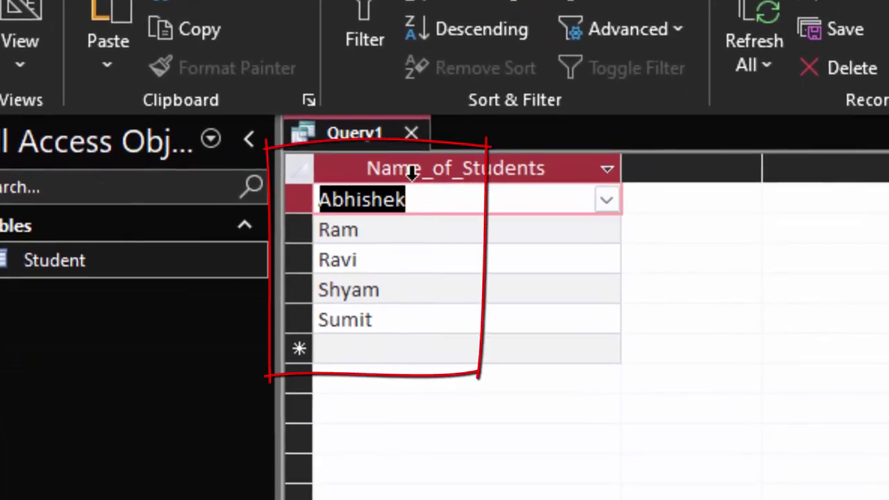
click(430, 204)
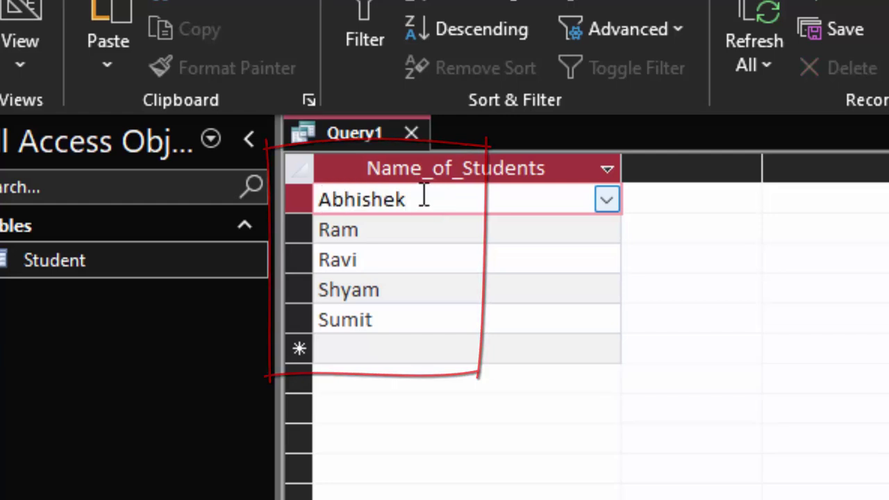
click(416, 235)
click(406, 259)
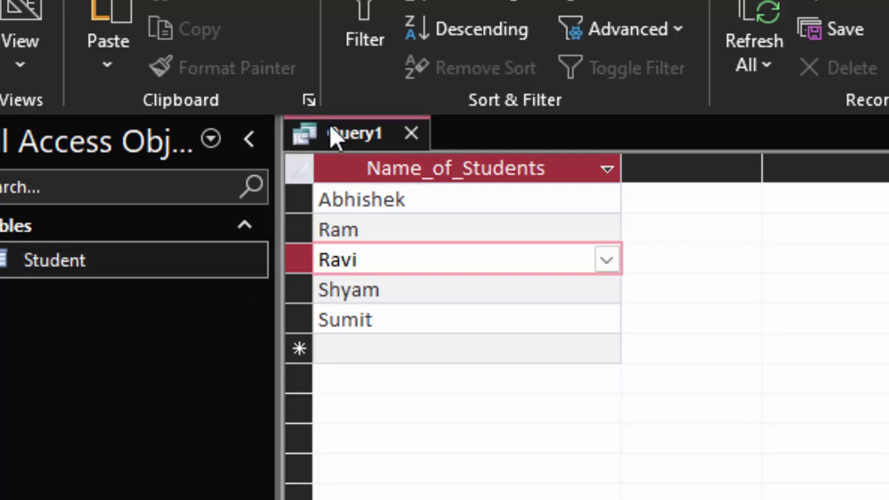
click(20, 64)
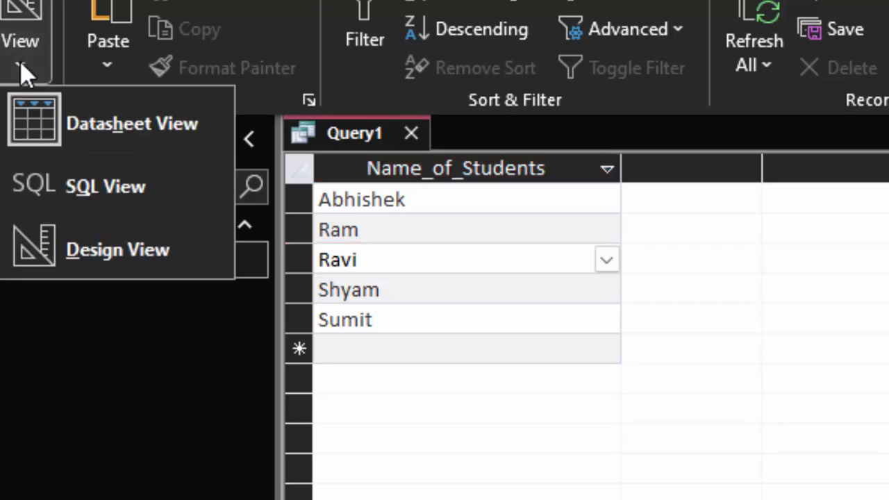
click(62, 177)
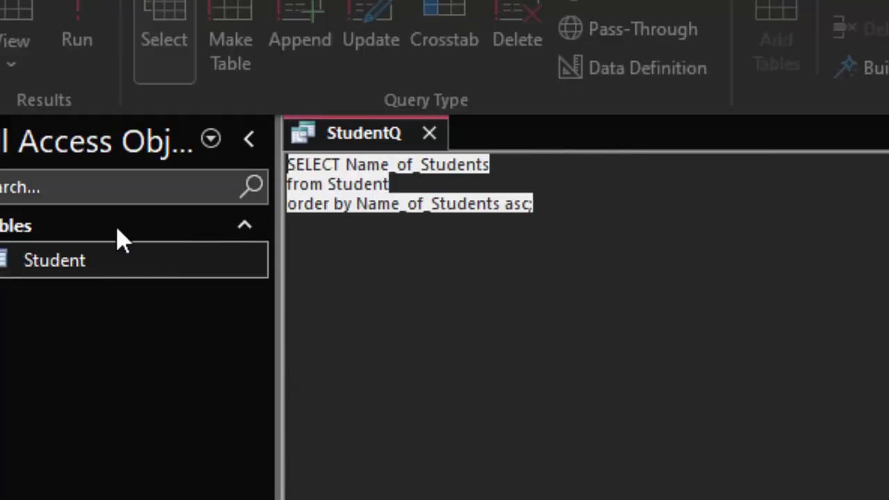
- Change the ORDER BY sort on names from ascending to descending
click(539, 230)
text(;)
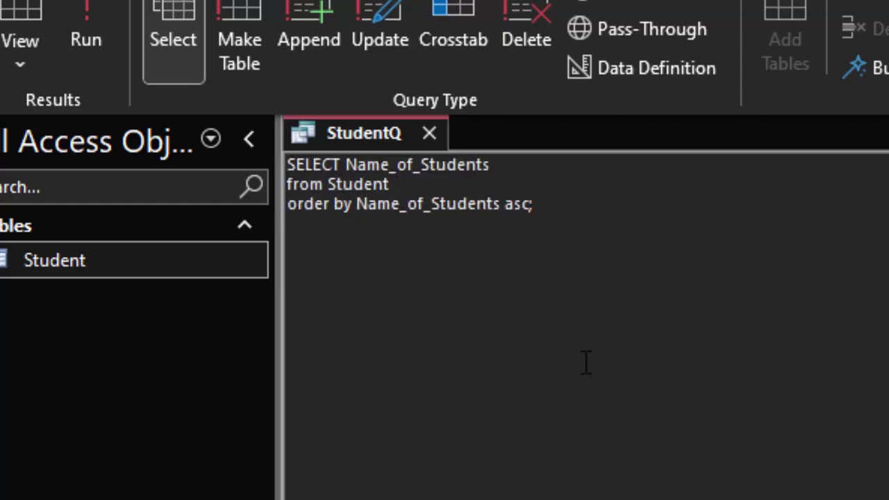
key(BackSpace)
key(BackSpace)
key(BackSpace)
text(dsc)
text(e)
- Run StudentQ so names list from Sumit down to Abhishek, then return toward SQL View
key(ctrl+a)
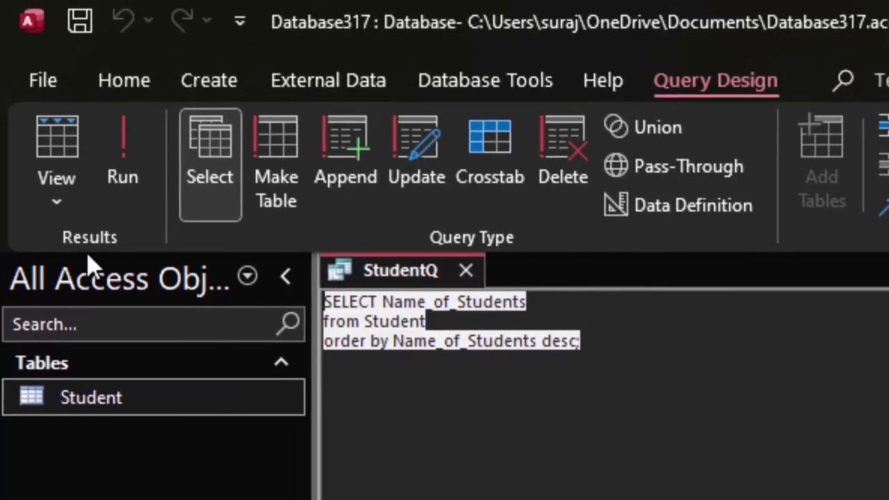
click(119, 197)
click(439, 352)
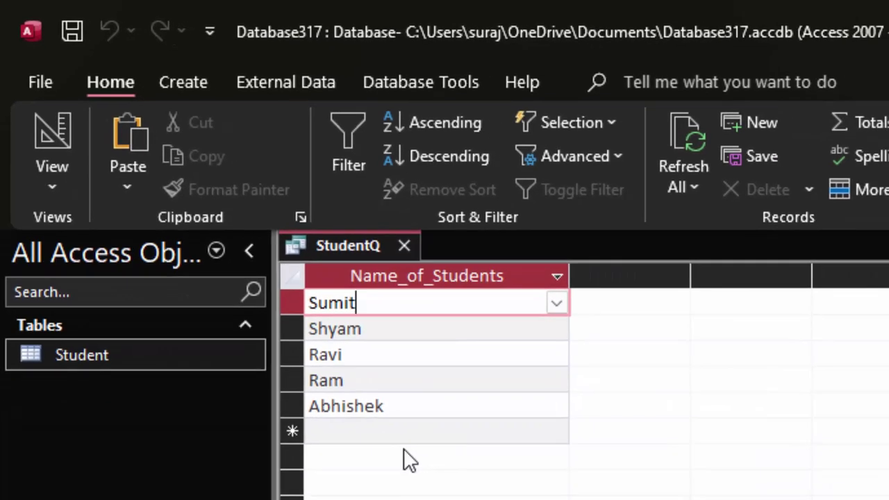
click(124, 357)
click(333, 243)
click(51, 177)
- Switch StudentQ to SQL view and open the Student table to check its column names
click(118, 290)
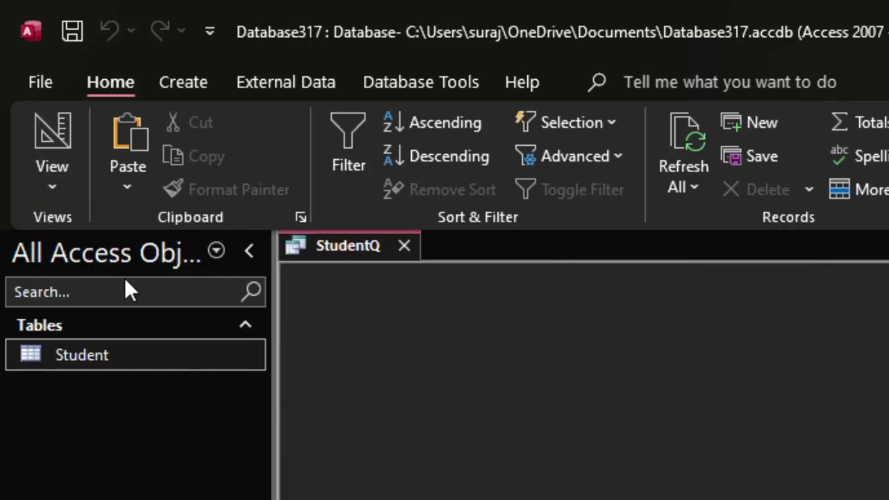
click(480, 272)
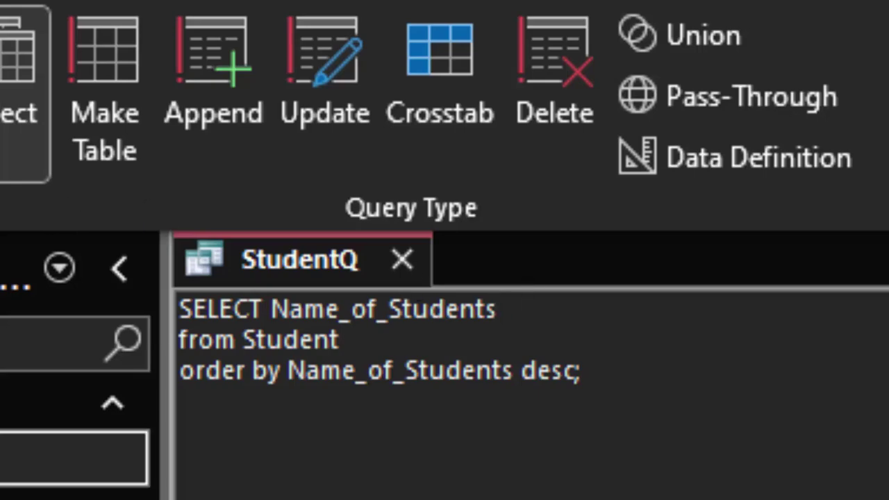
double_click(70, 458)
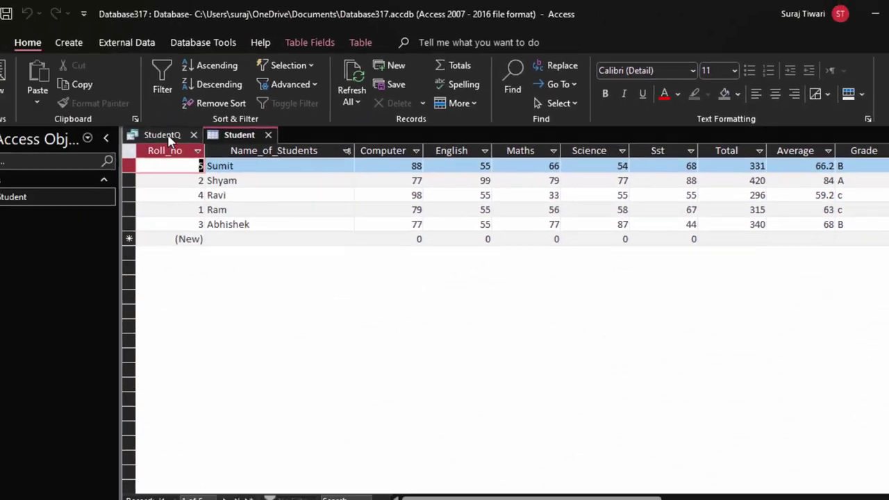
click(164, 136)
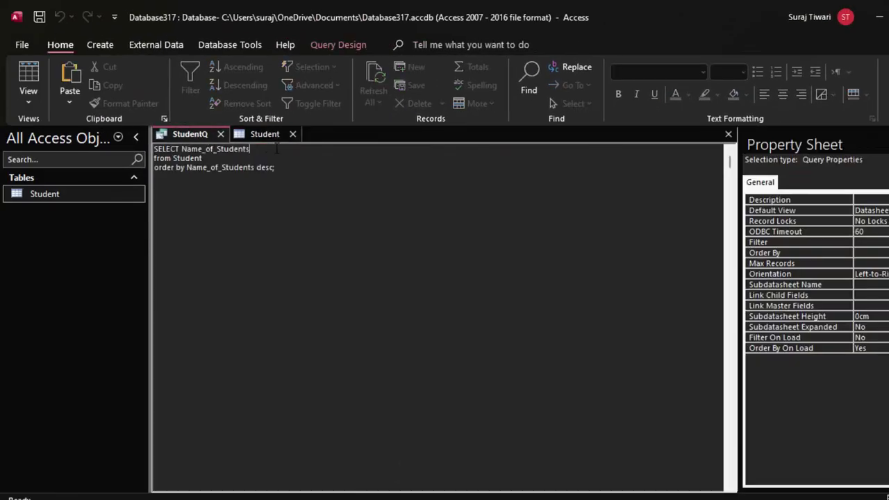
- Append ',Total,Average,Grade' after Name_of_Students in the SELECT line and close the Student table
click(273, 147)
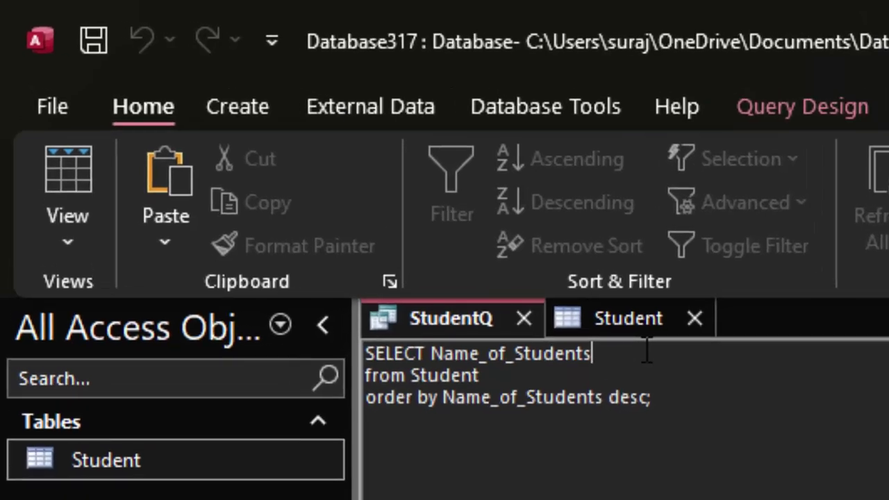
text(,T)
text(otal,)
text(A)
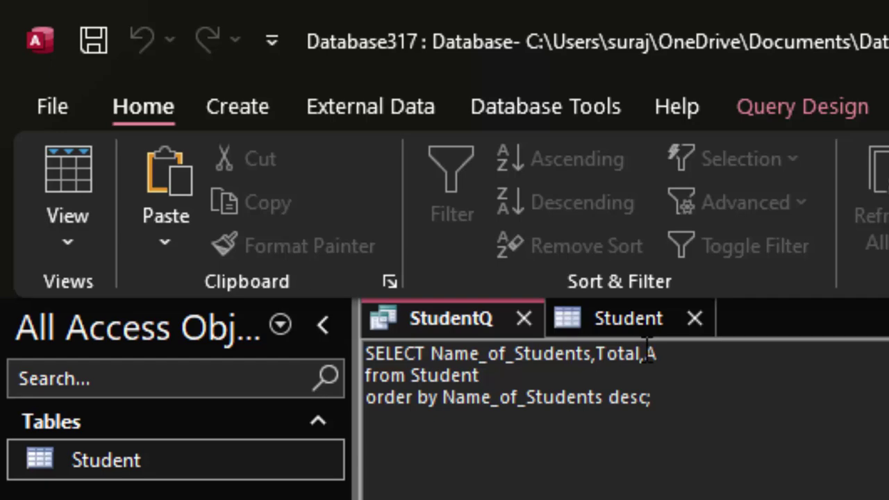
text(verage,)
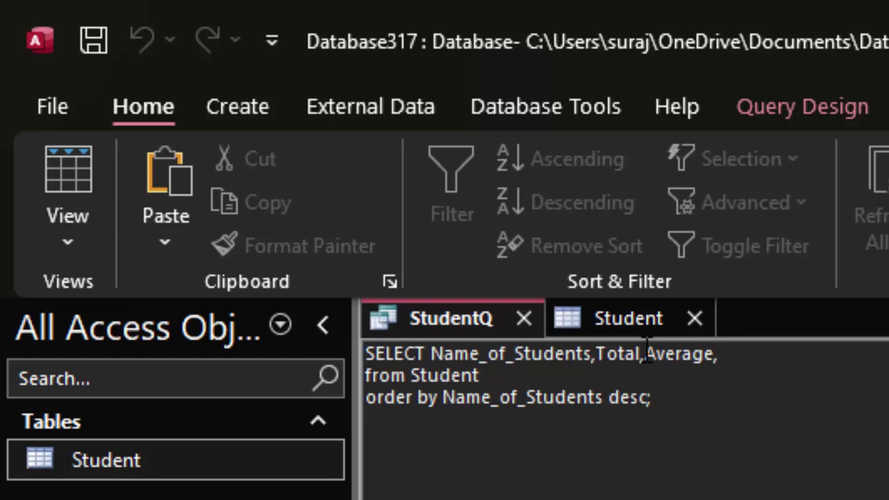
text(Grade)
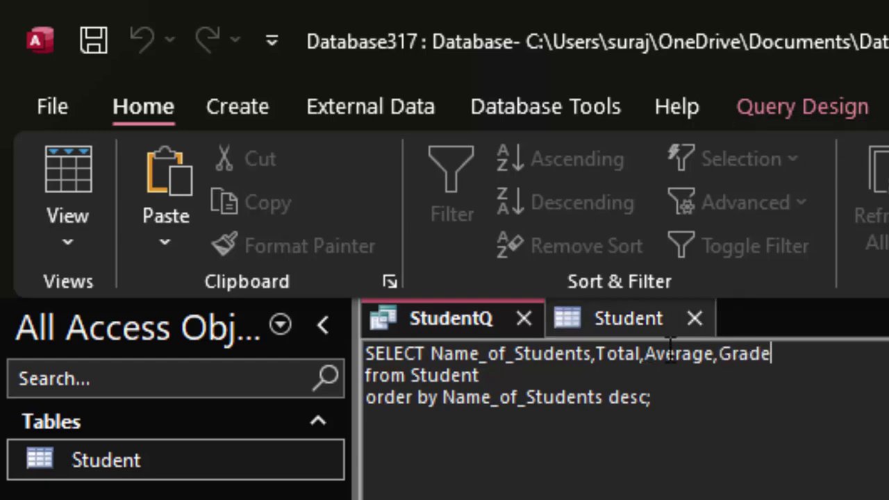
click(694, 319)
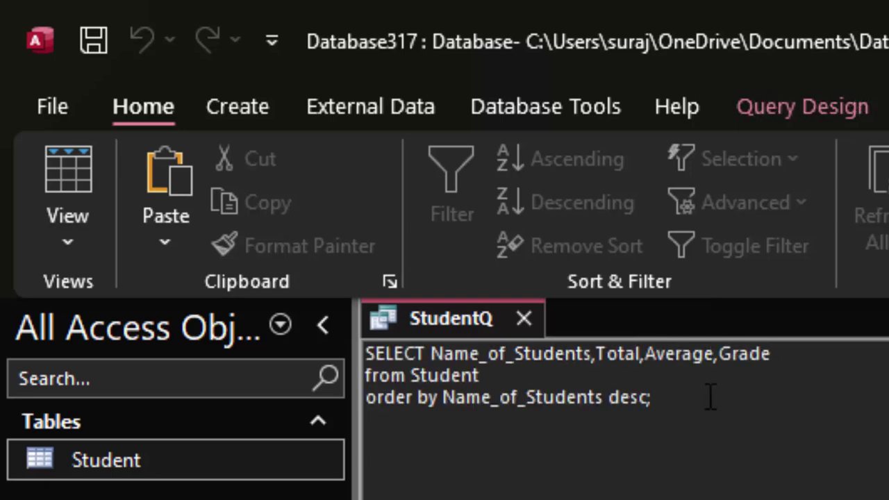
mouse_move(709, 397)
mouse_down()
mouse_move(309, 386)
mouse_move(214, 360)
mouse_up()
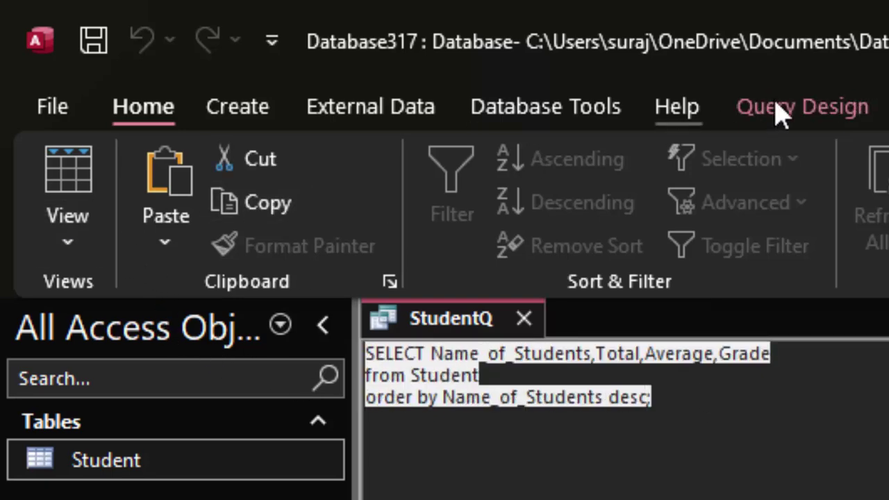
click(816, 103)
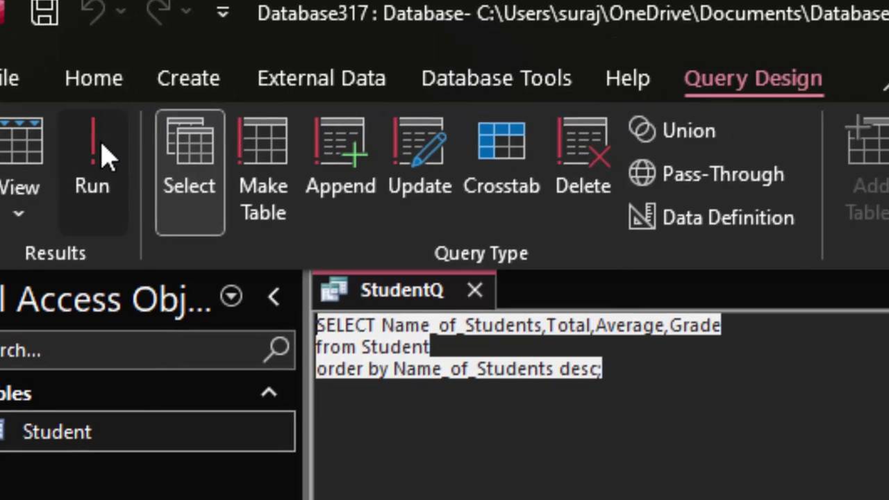
- Run StudentQ to show Total, Average and Grade per student, Sumit 331, 66.2, B first
click(105, 156)
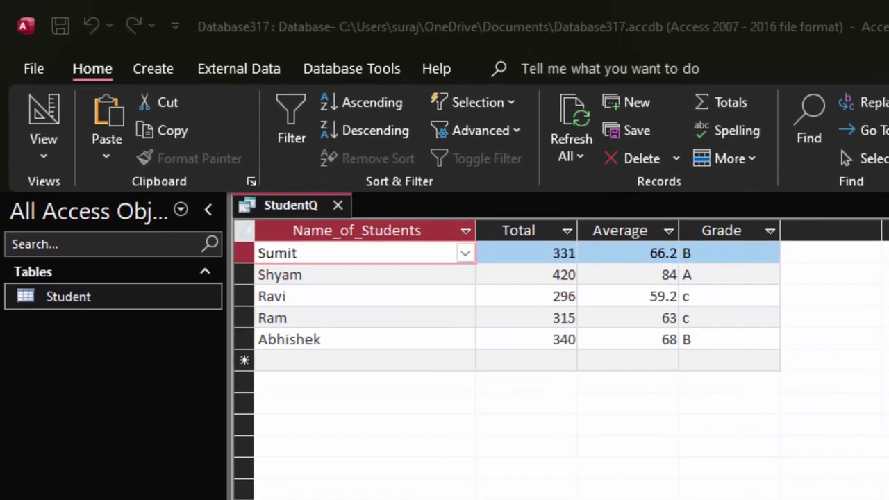
click(511, 361)
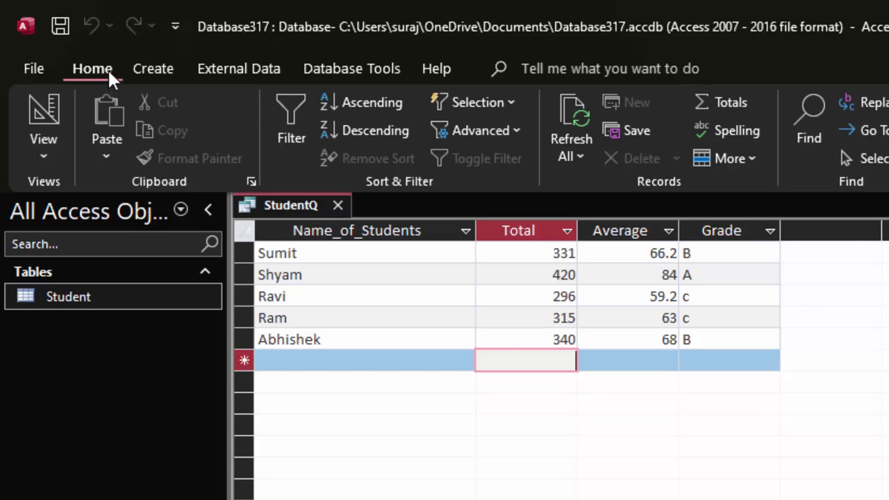
- Add a Totals row and set the Total column to Sum, showing 1702
click(718, 109)
click(504, 384)
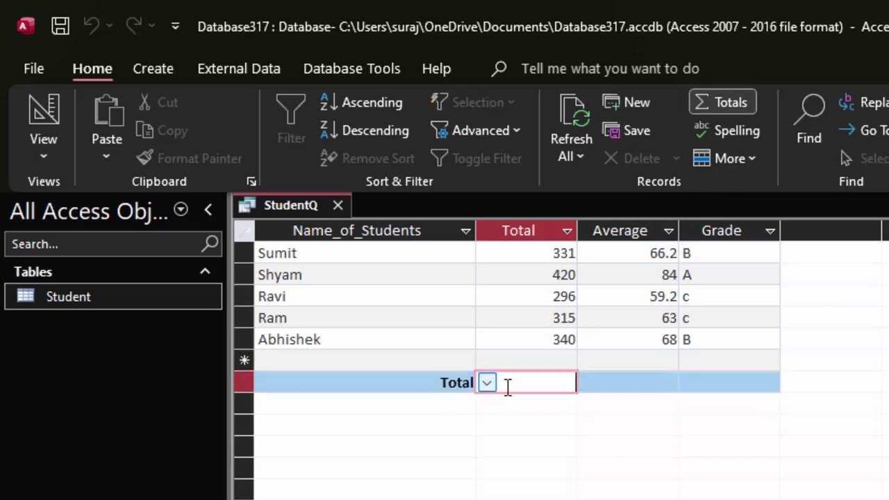
click(486, 384)
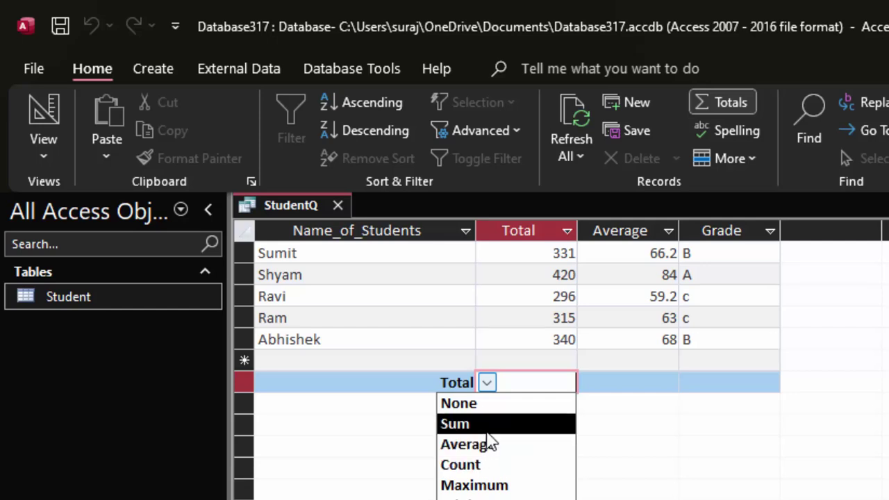
click(489, 431)
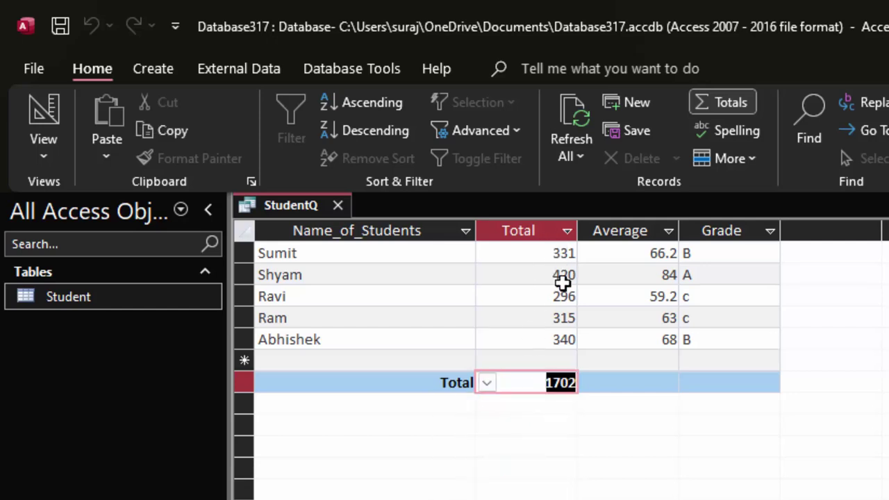
- Set the Average column's totals cell to Average, showing 68.08
click(603, 385)
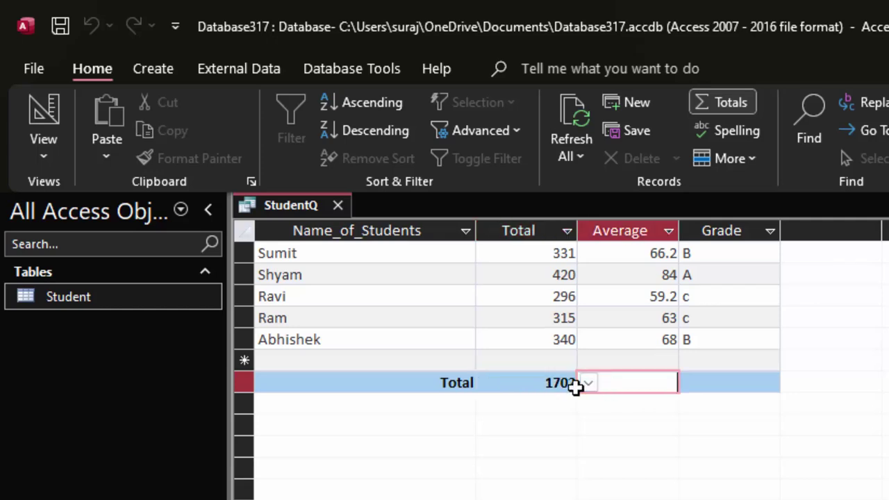
click(589, 384)
click(585, 405)
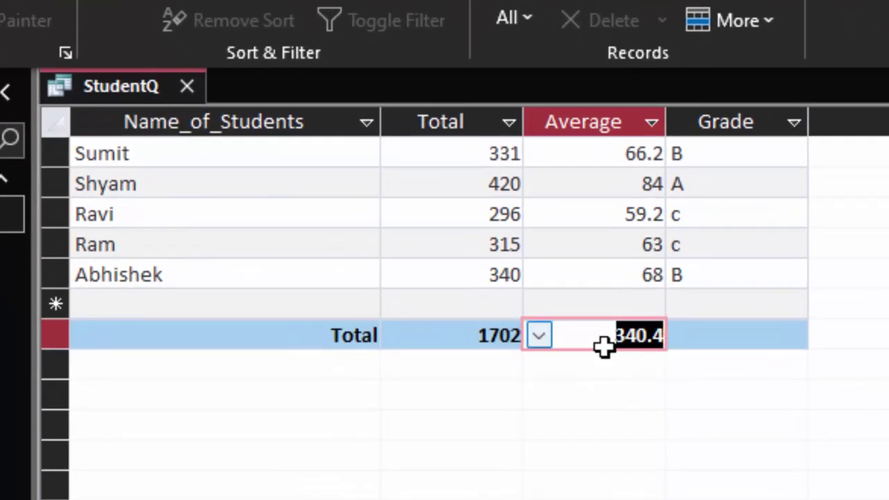
click(541, 339)
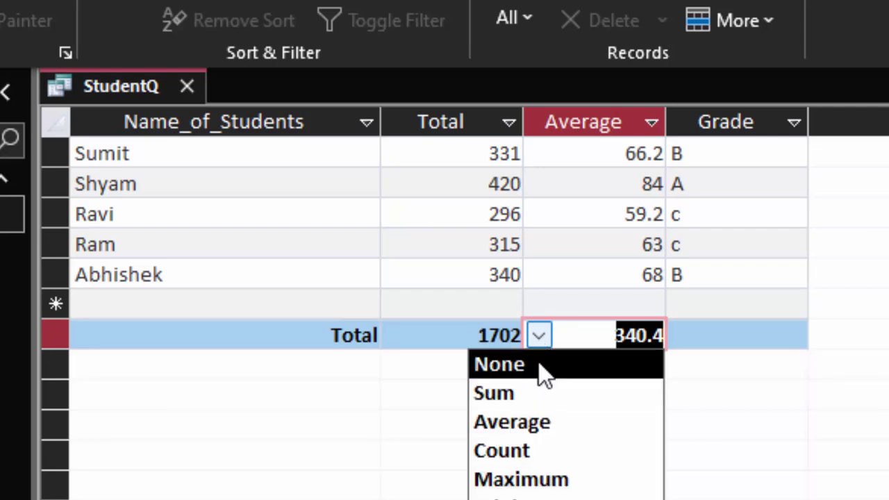
click(556, 424)
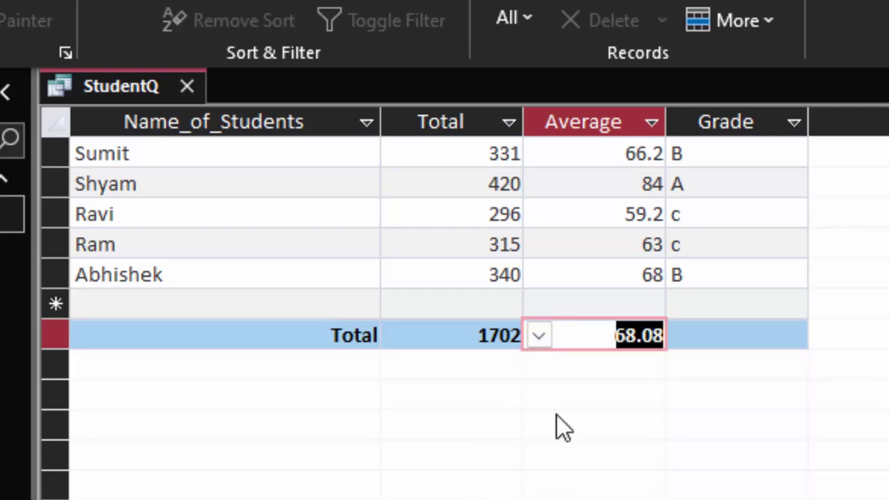
click(594, 341)
drag(594, 340, 665, 346)
click(467, 338)
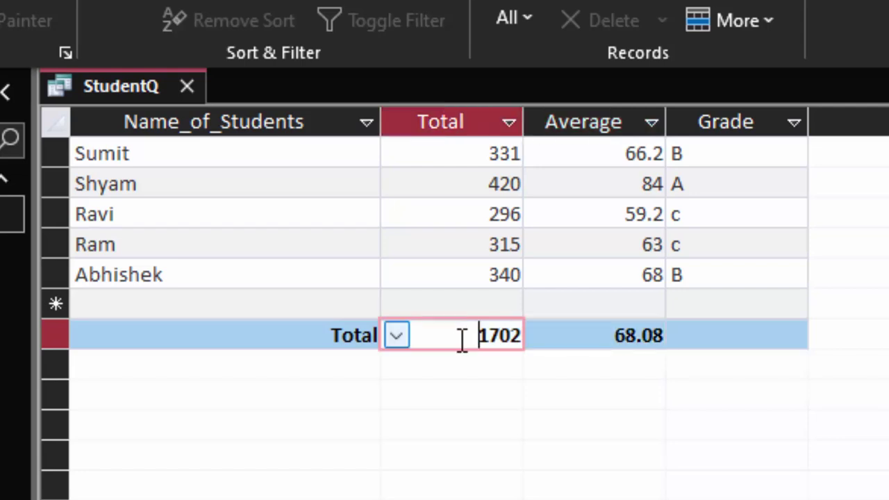
- Change the Total column's summary from Count to Maximum, showing 420
click(396, 336)
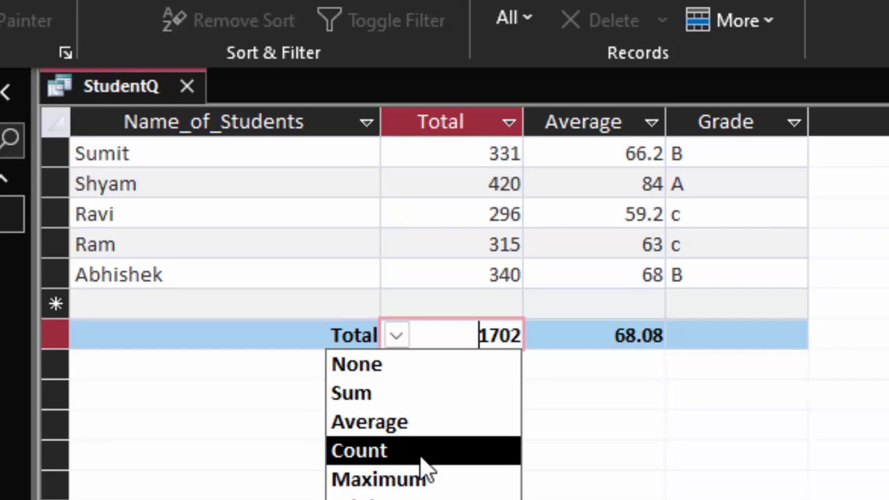
click(421, 455)
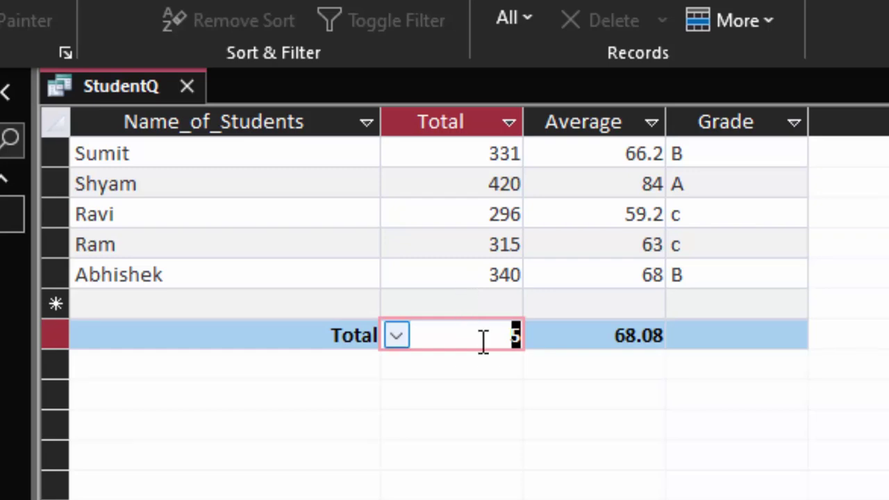
click(396, 337)
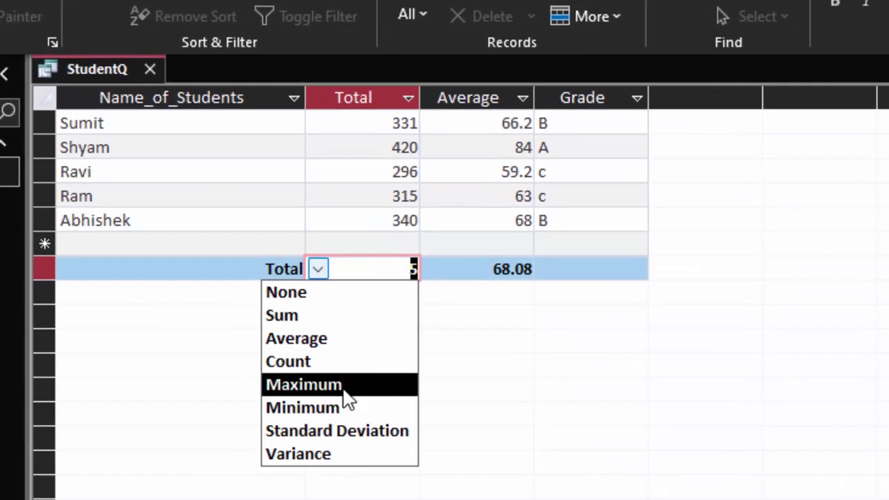
click(344, 387)
click(355, 276)
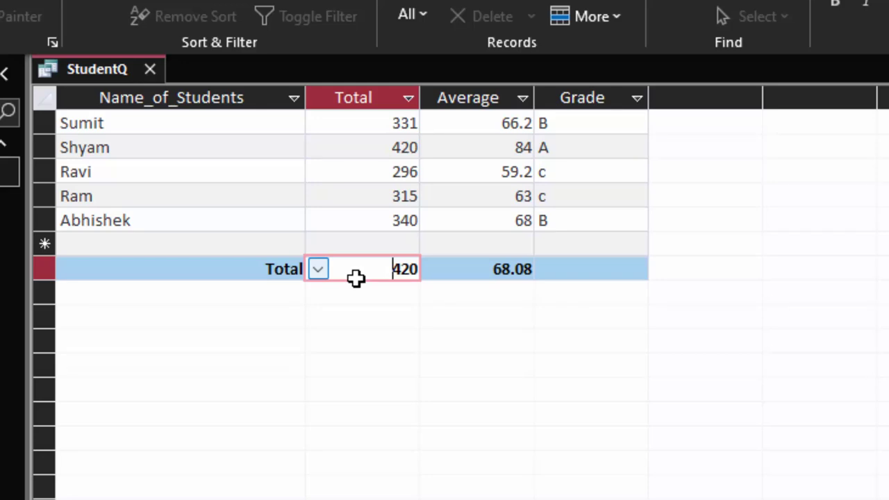
- Set the Grade column's totals cell to Count, showing 5
click(569, 276)
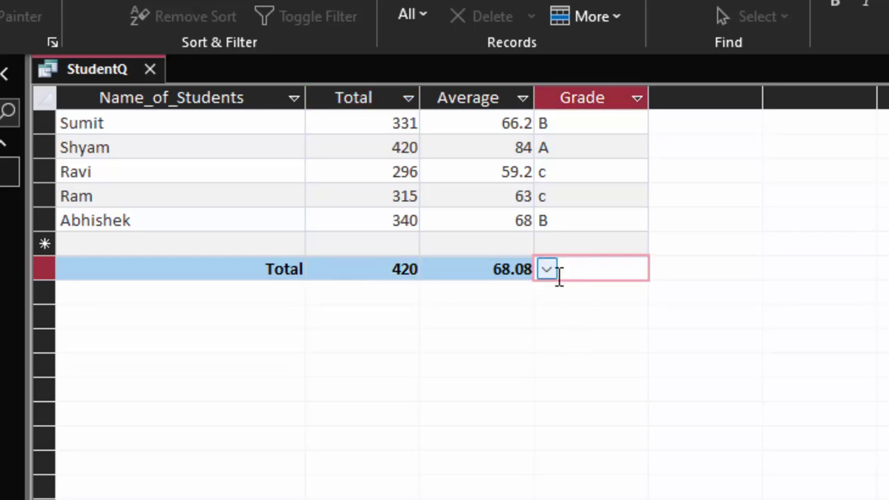
click(549, 271)
click(569, 318)
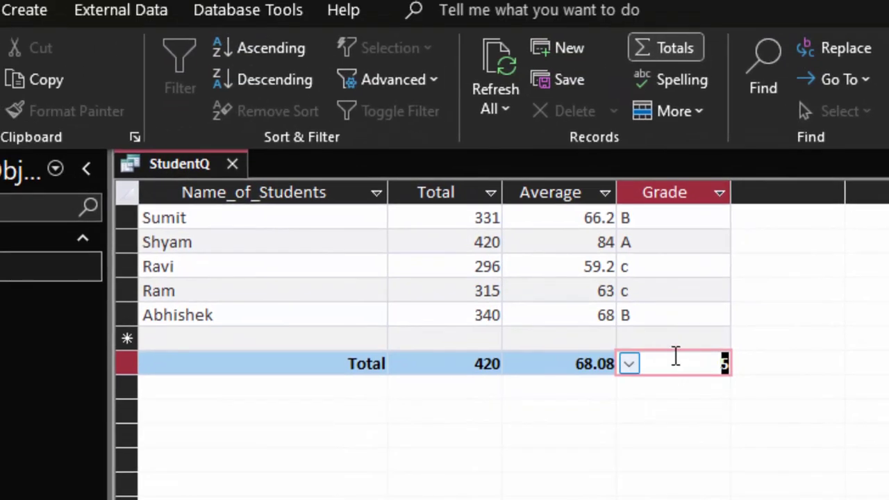
click(625, 303)
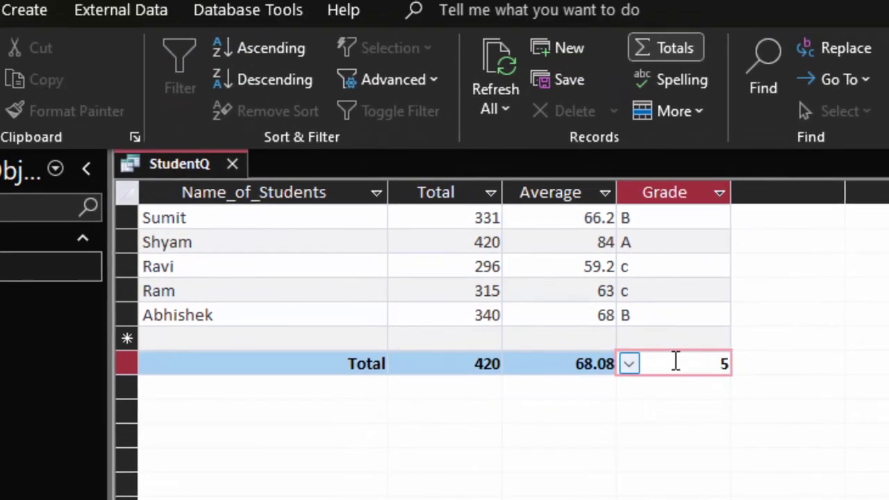